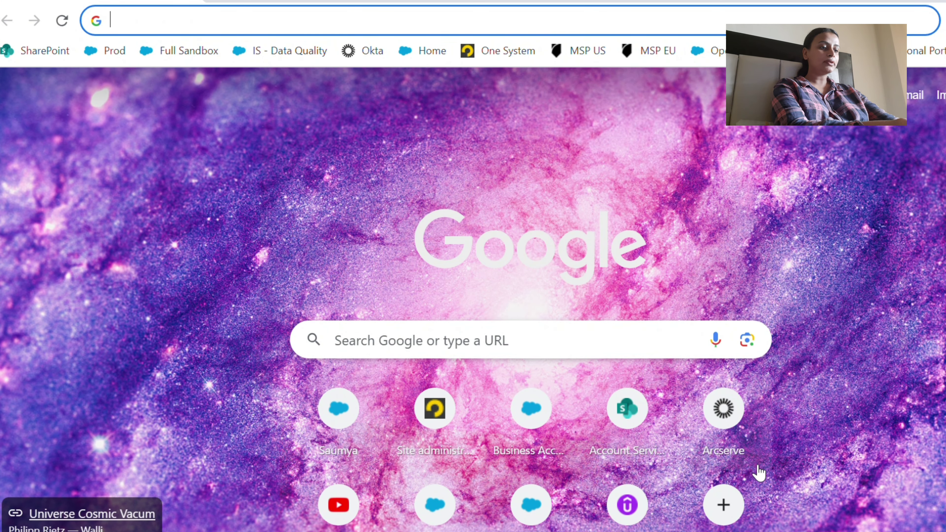
Step: Search Google for the free Google Data Analytics Professional Certificate and find the Coursera listing
type("Google")
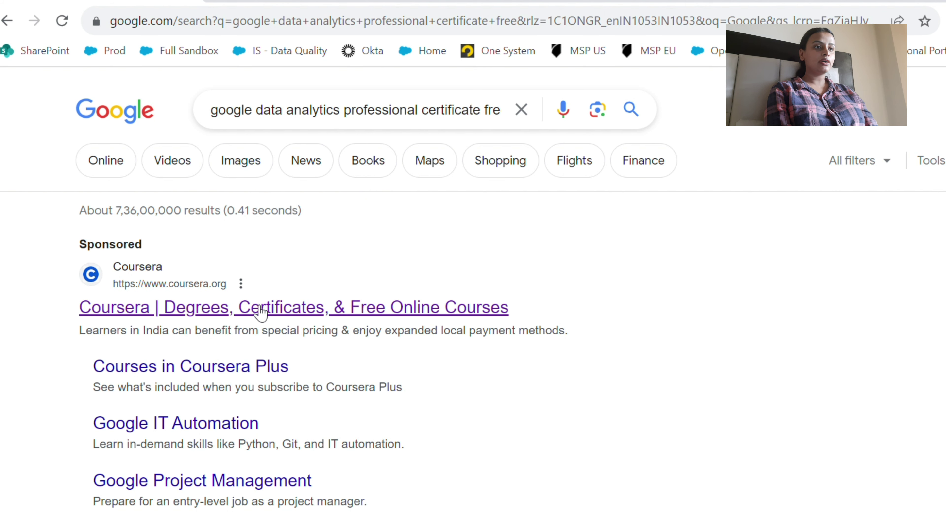
scroll(261, 312, "down", 5)
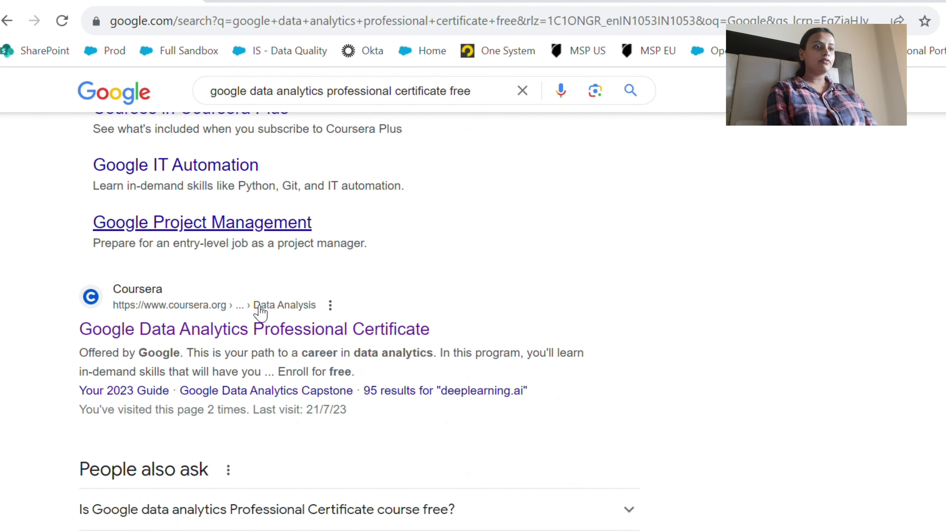
left_click(255, 330)
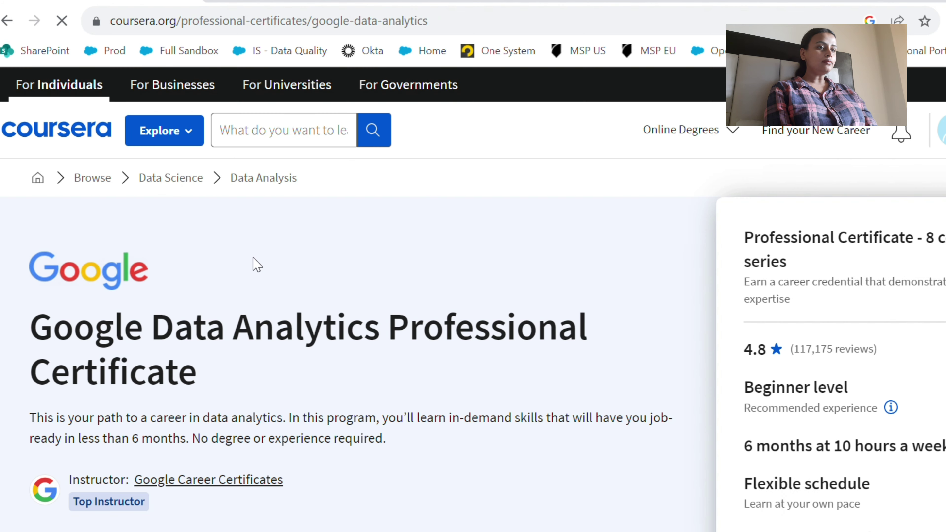
scroll(372, 342, "down", 2)
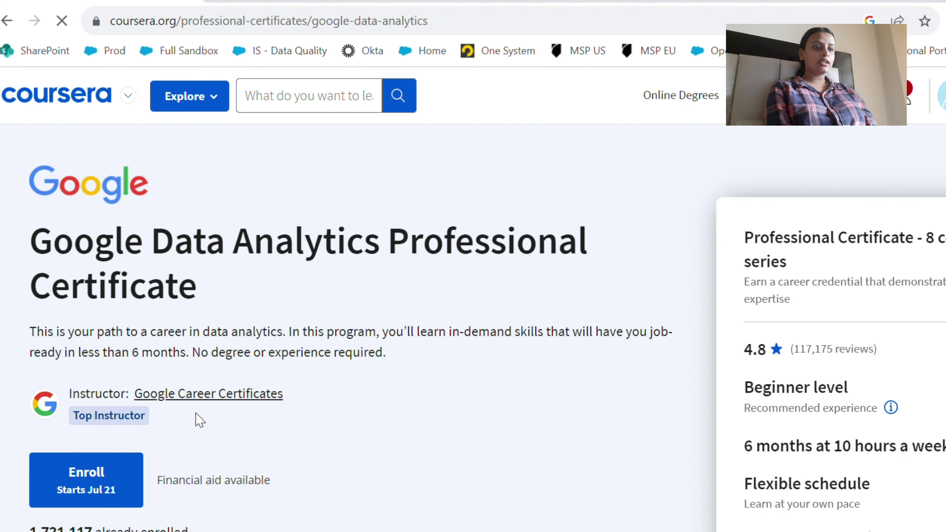
left_click(196, 485)
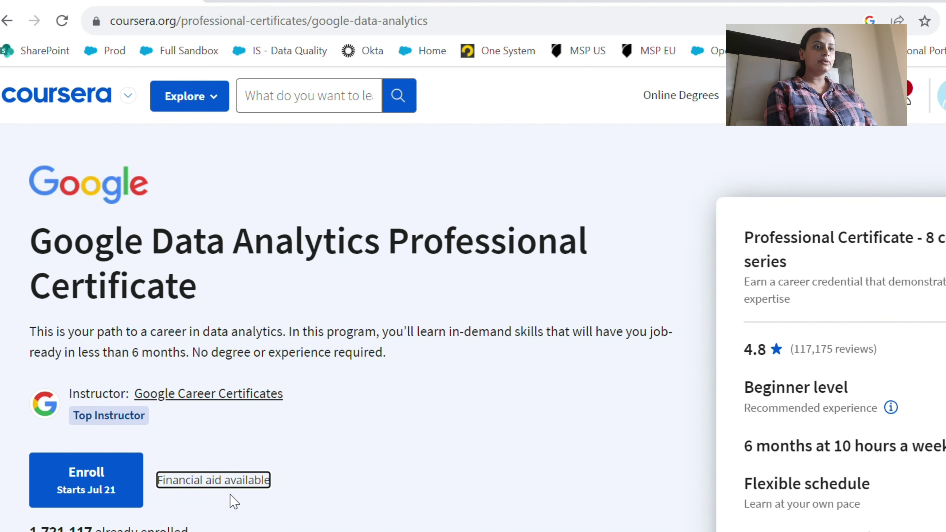
left_click_drag(31, 242, 248, 309)
left_click(278, 291)
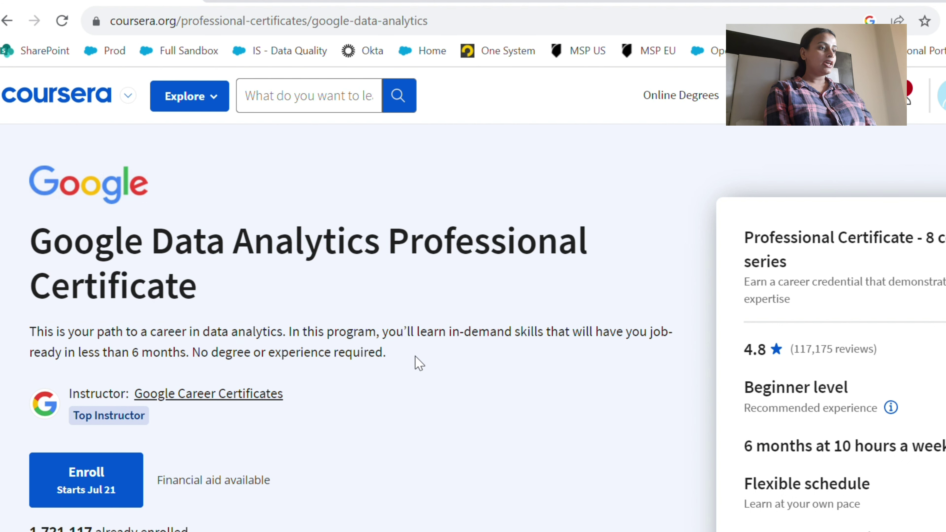
left_click_drag(737, 391, 850, 390)
scroll(852, 429, "down", 2)
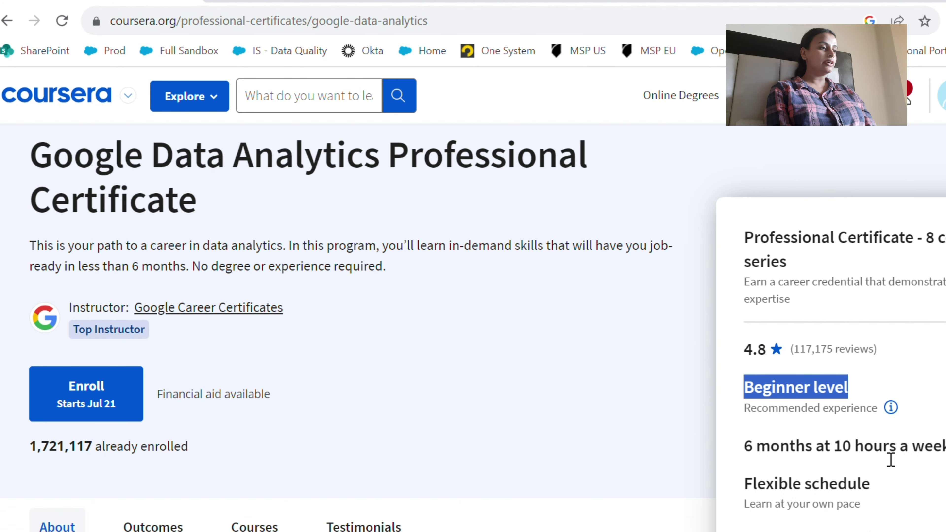
mouse_move(896, 452)
left_mouse_down()
mouse_move(842, 452)
mouse_move(912, 459)
left_mouse_up()
left_click(846, 453)
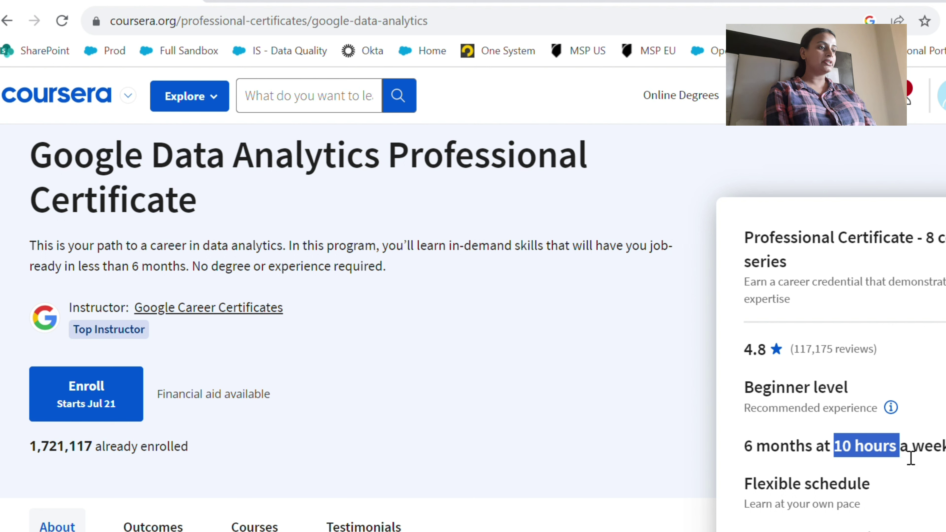
left_click(770, 443)
left_click_drag(722, 450, 942, 451)
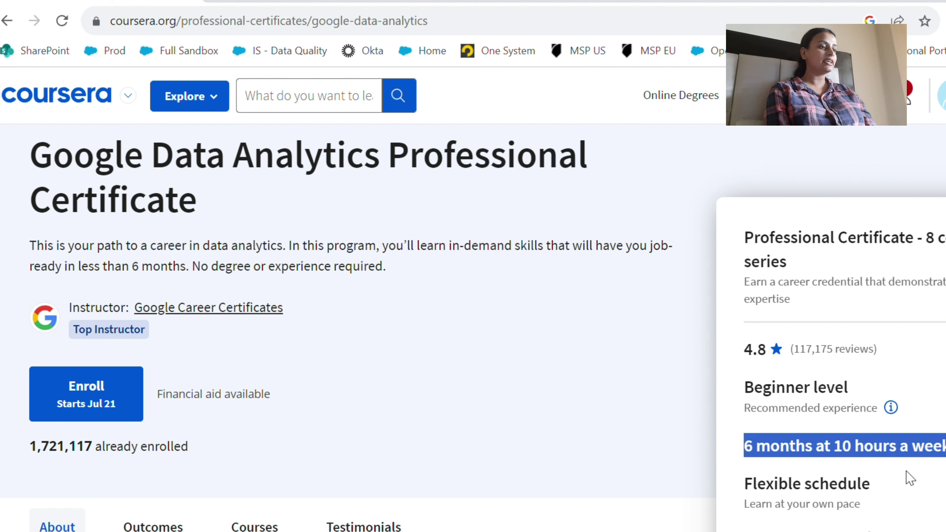
left_click(908, 478)
left_click_drag(746, 452, 945, 460)
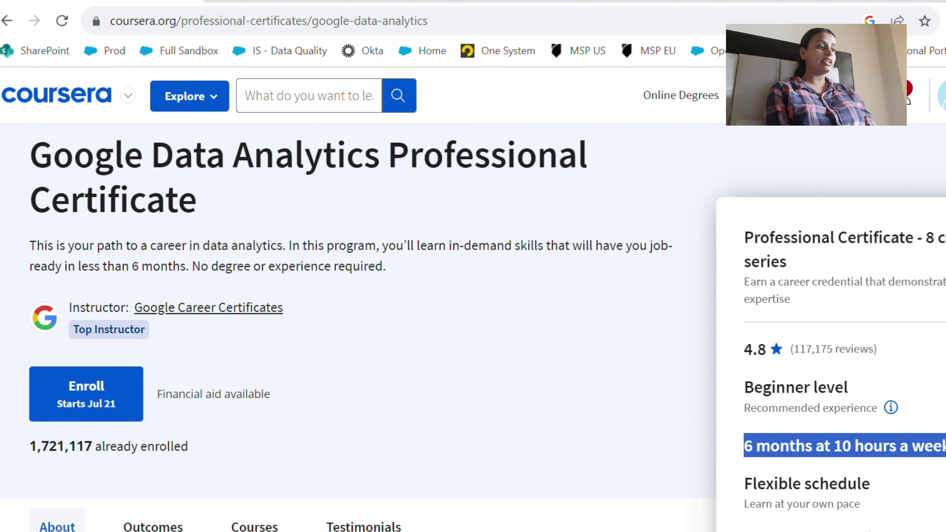
scroll(532, 380, "up", 2)
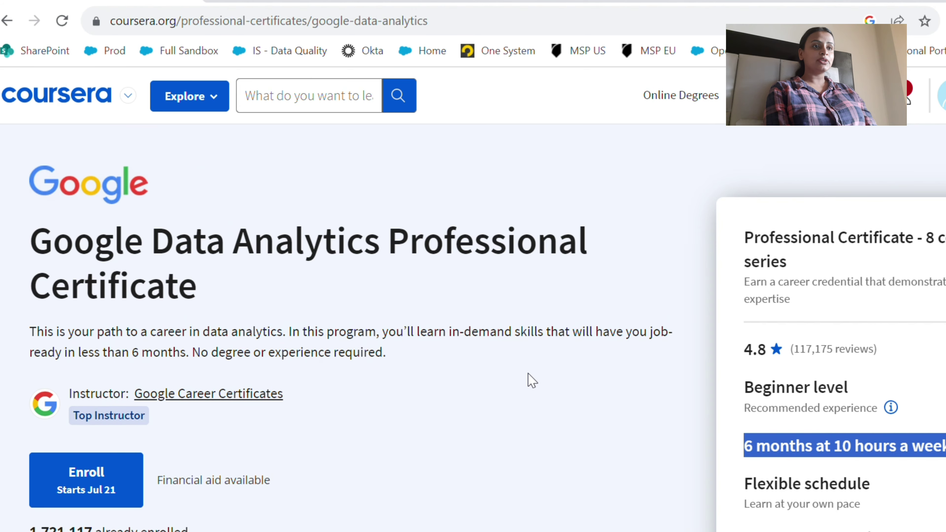
scroll(532, 380, "down", 2)
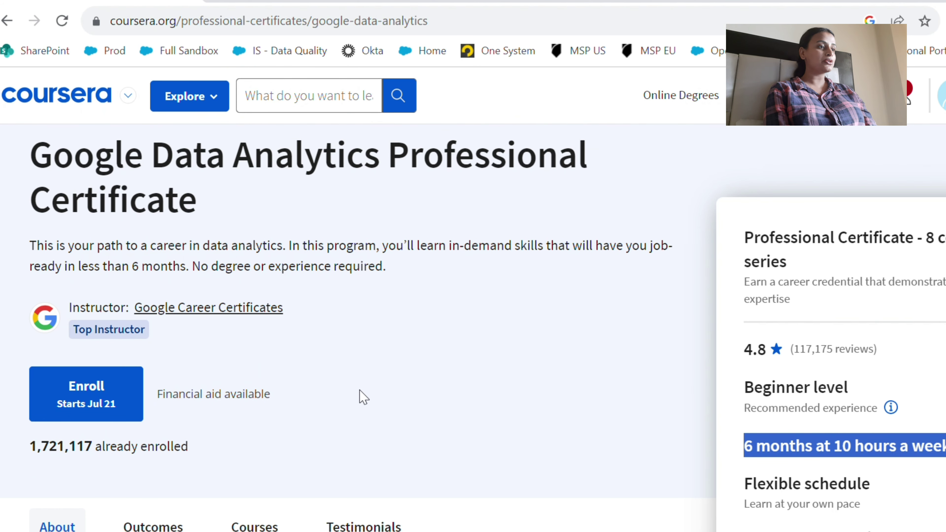
scroll(350, 384, "down", 4)
scroll(338, 384, "up", 4)
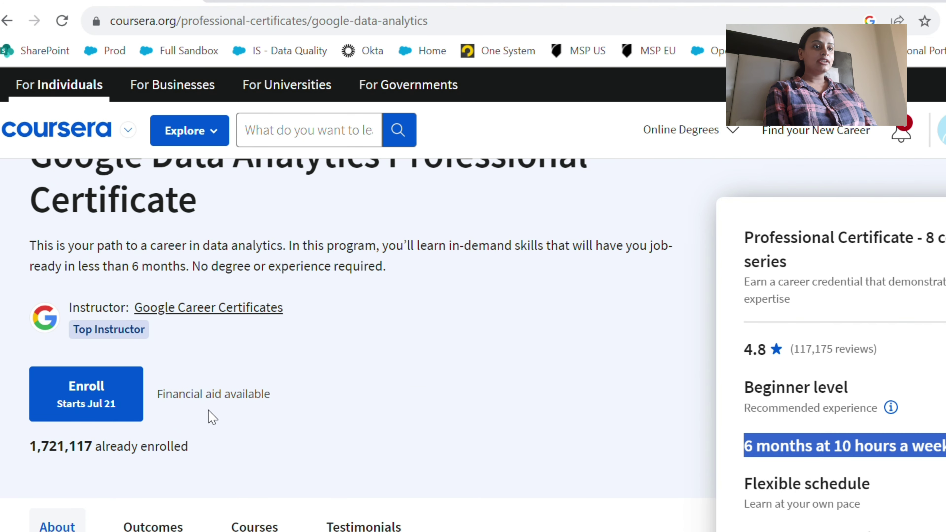
Step: Open the financial aid options and look through the certificate's course list
left_click(213, 398)
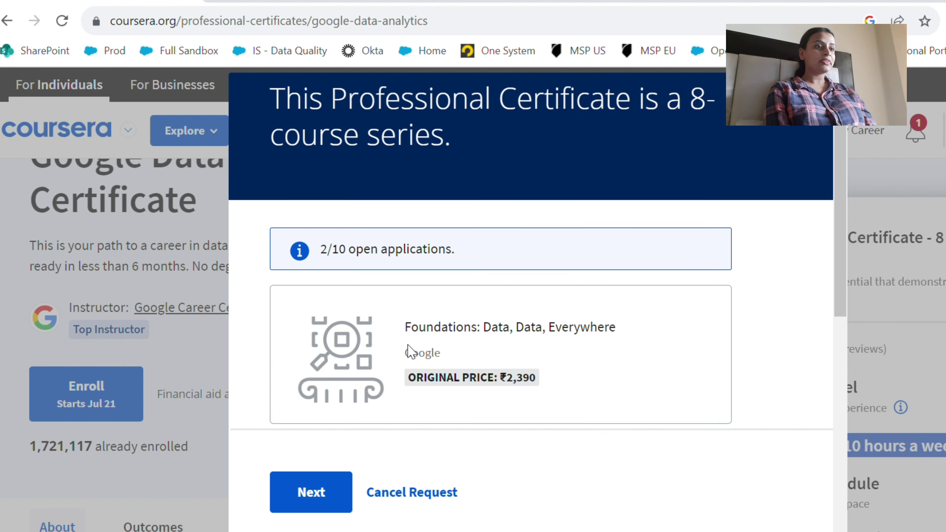
scroll(410, 350, "down", 8)
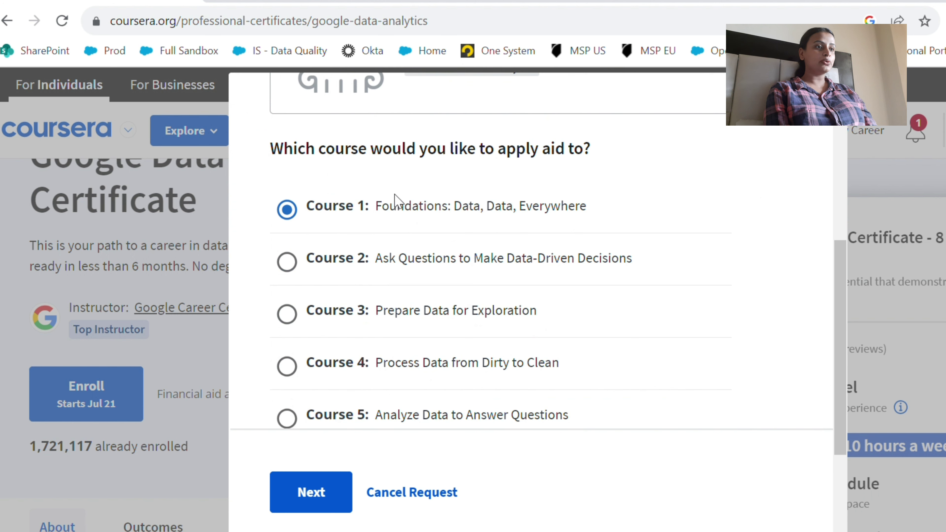
scroll(398, 272, "down", 2)
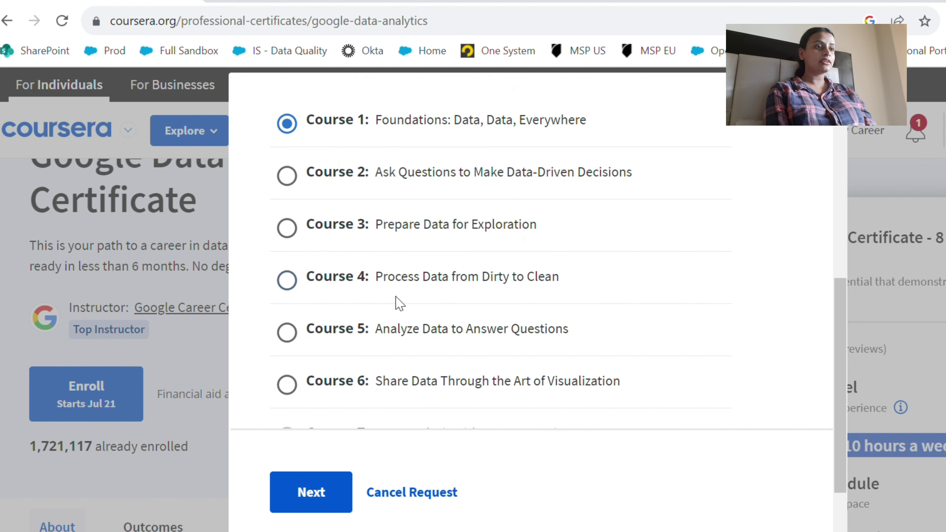
scroll(411, 348, "down", 2)
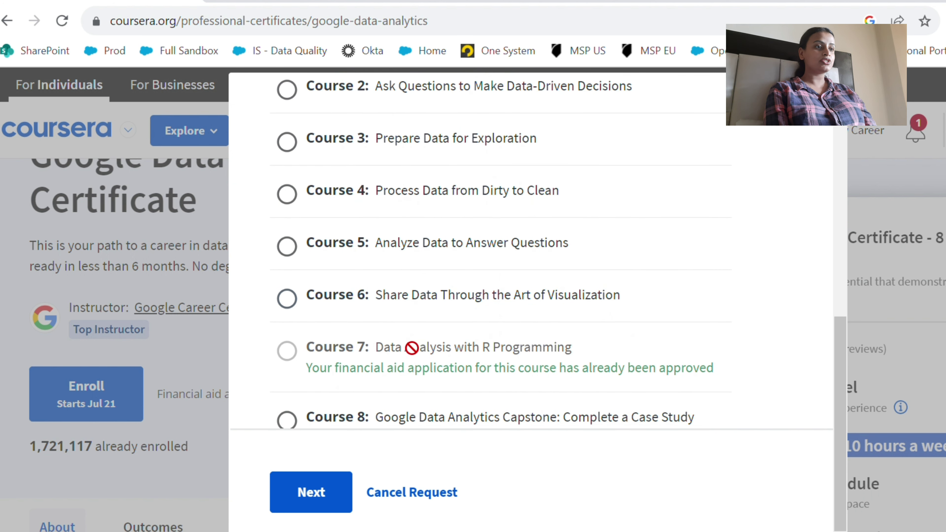
scroll(410, 373, "down", 1)
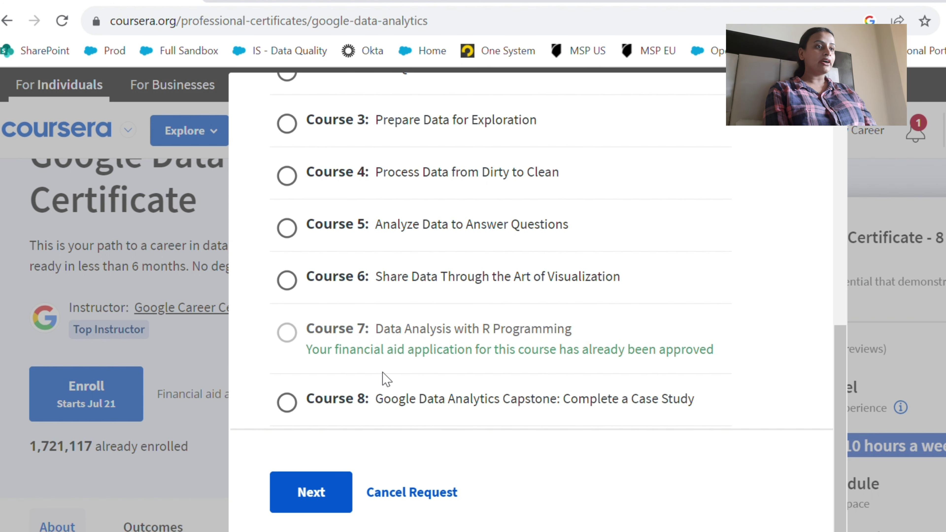
scroll(382, 387, "up", 5)
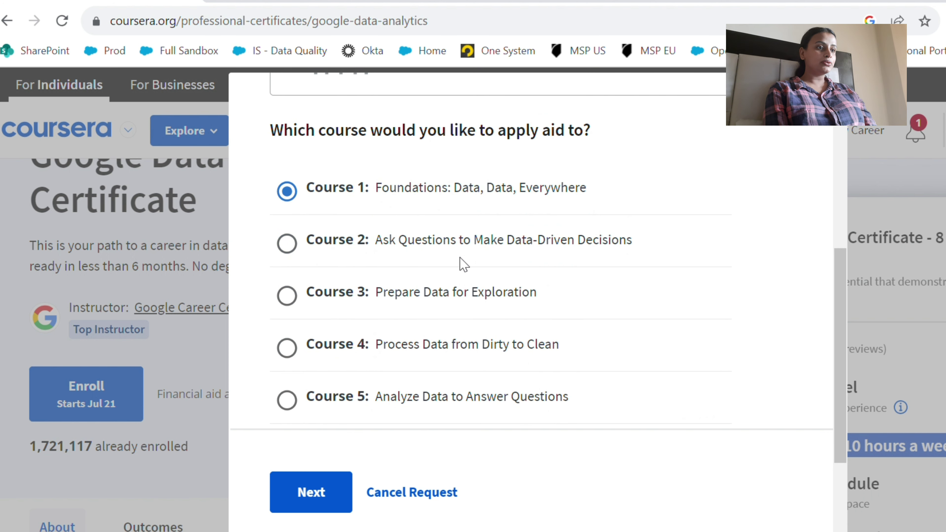
scroll(429, 324, "down", 3)
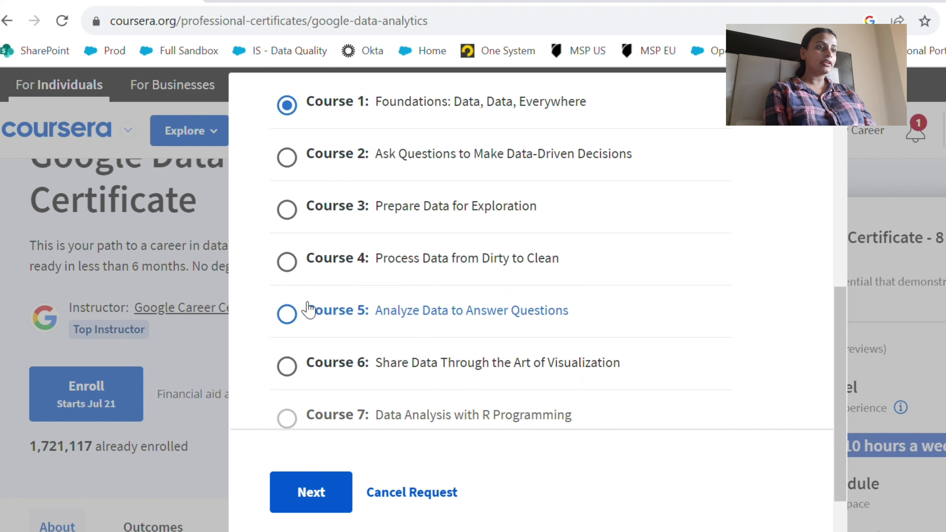
Step: Select Course 5: Analyze Data to Answer Questions for aid and continue
left_click(298, 316)
scroll(546, 330, "down", 1)
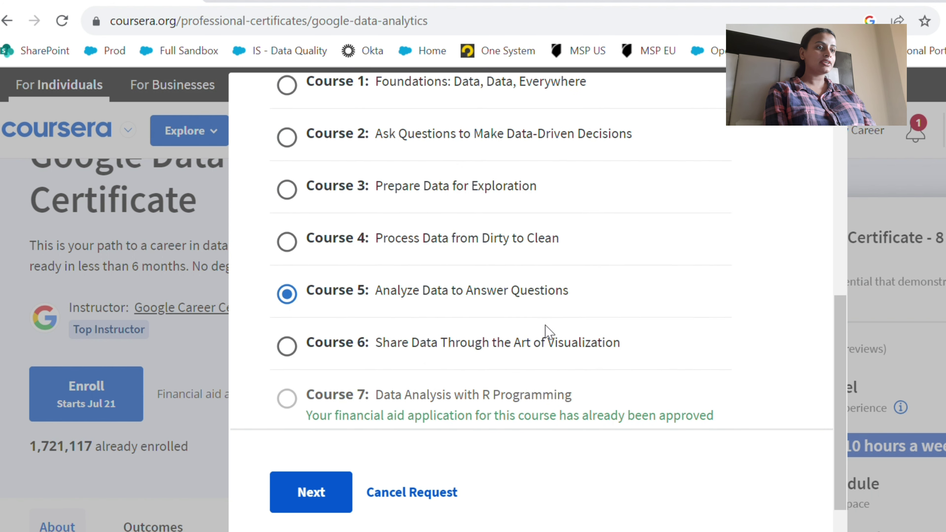
scroll(545, 330, "down", 2)
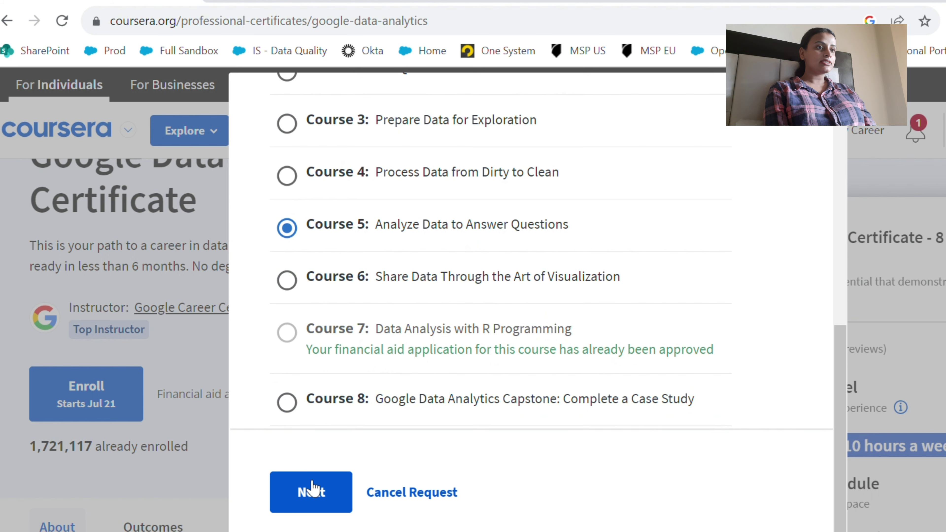
left_click(315, 492)
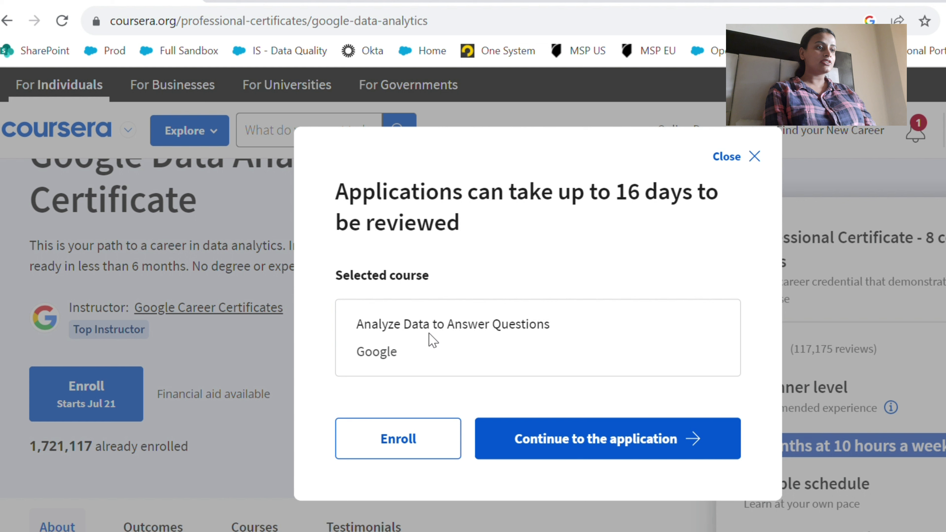
Step: Open step 1 and verify the education level and employment status (Unemployed) selections
left_click(596, 441)
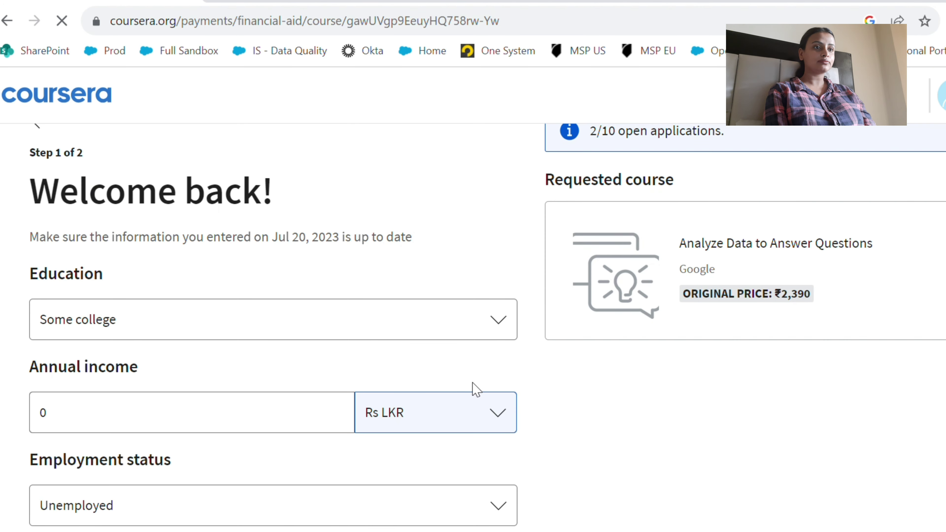
left_click(490, 324)
left_click(363, 404)
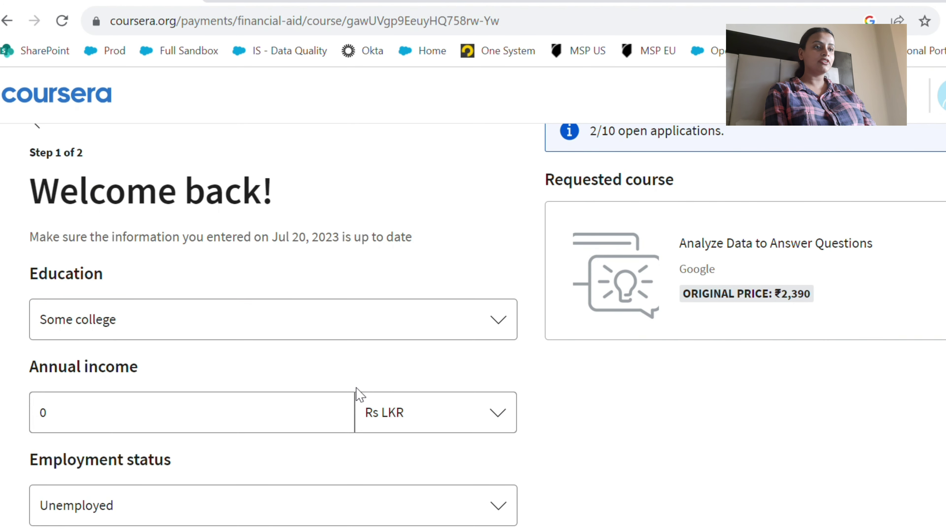
scroll(355, 389, "down", 2)
scroll(317, 415, "down", 2)
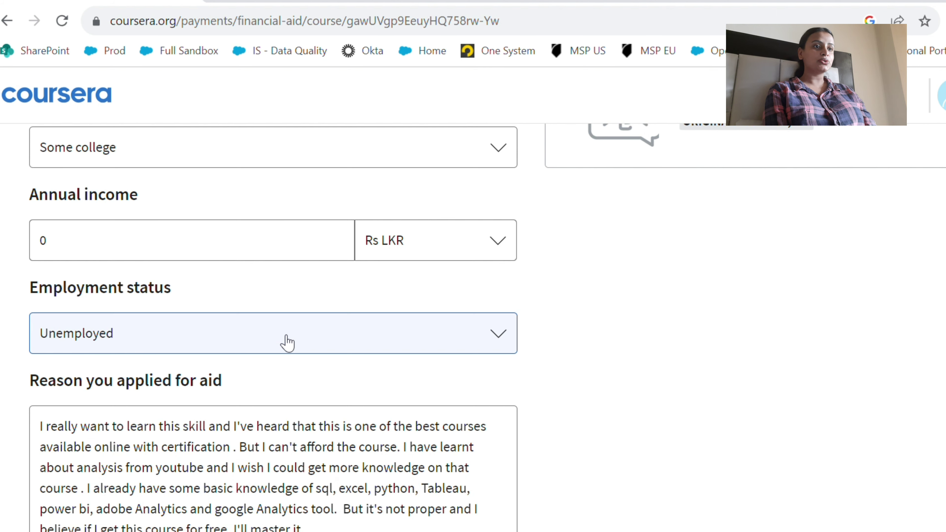
scroll(288, 342, "down", 2)
left_click(287, 262)
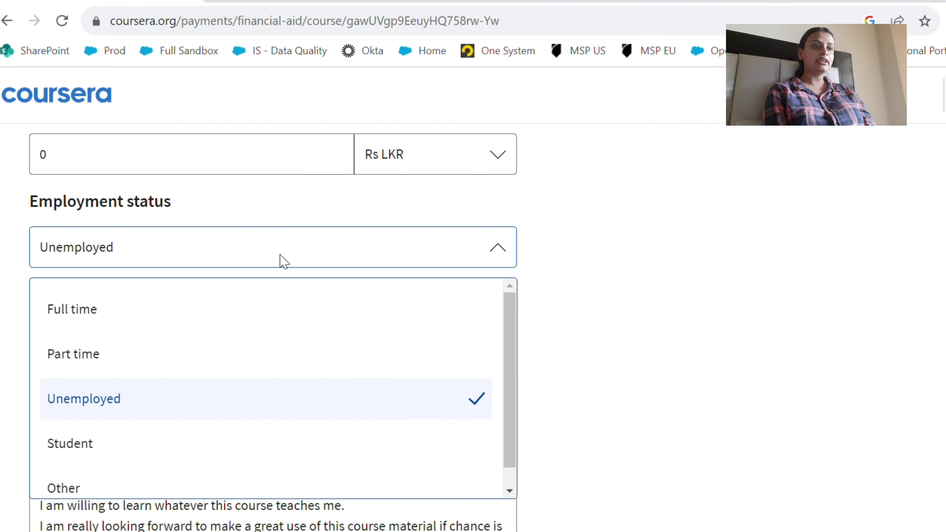
left_click(285, 262)
scroll(323, 319, "down", 4)
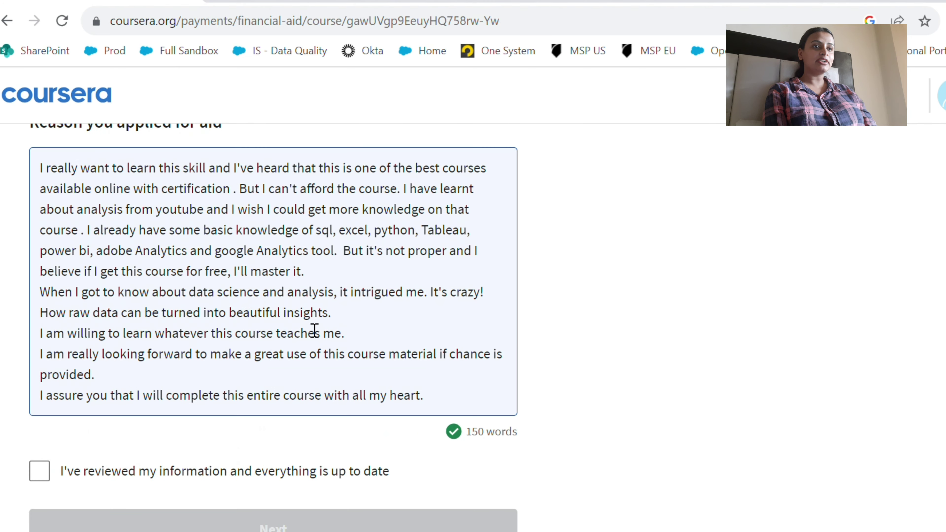
Step: Select and copy the 150-word reason-for-aid text
left_click_drag(40, 169, 496, 406)
key("ctrl+c")
scroll(497, 400, "up", 4)
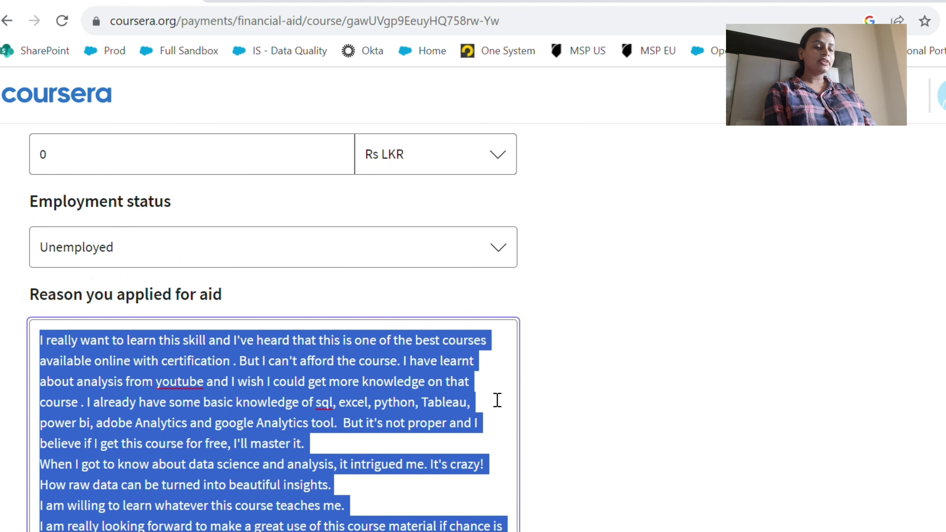
scroll(497, 400, "down", 4)
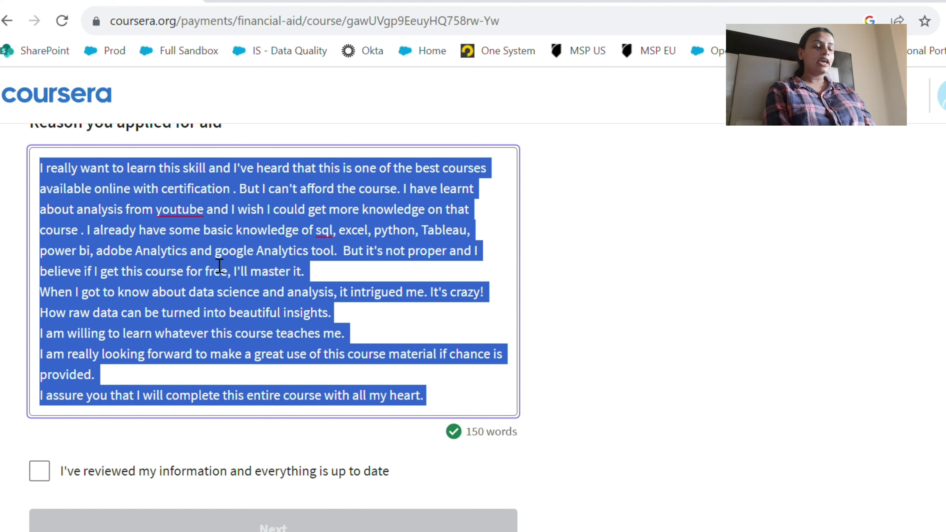
scroll(280, 377, "up", 2)
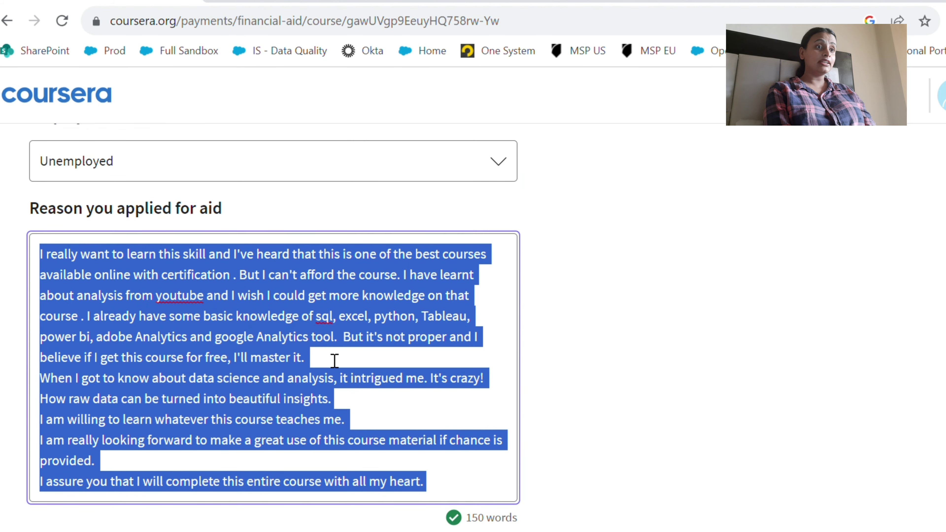
scroll(335, 361, "down", 4)
scroll(334, 361, "up", 4)
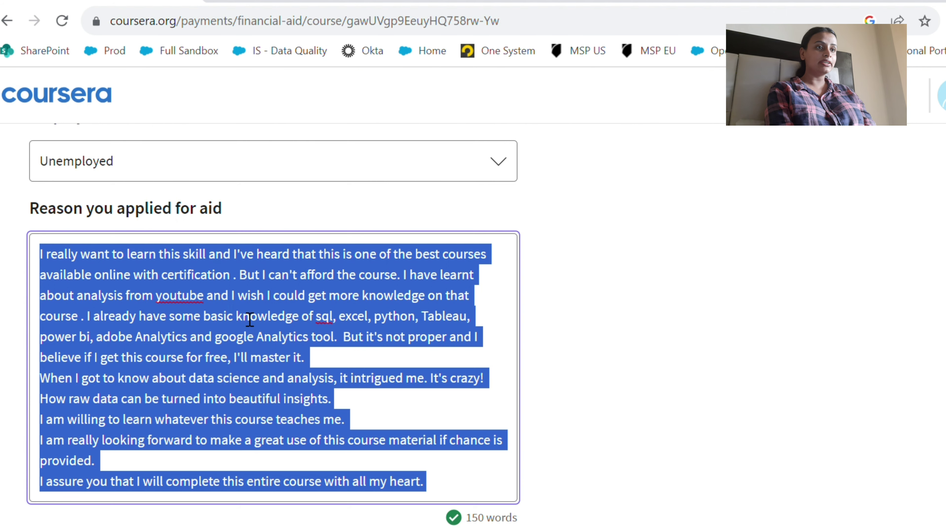
scroll(250, 319, "down", 2)
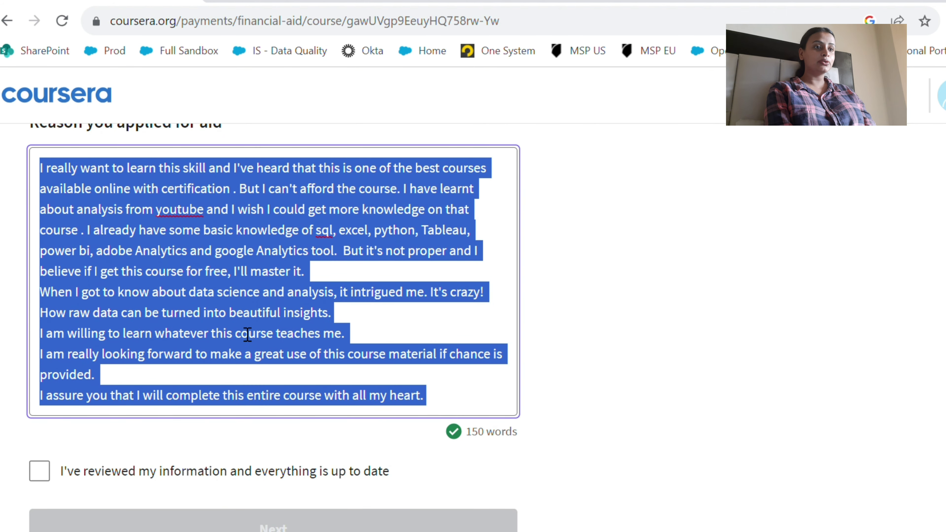
scroll(154, 410, "down", 2)
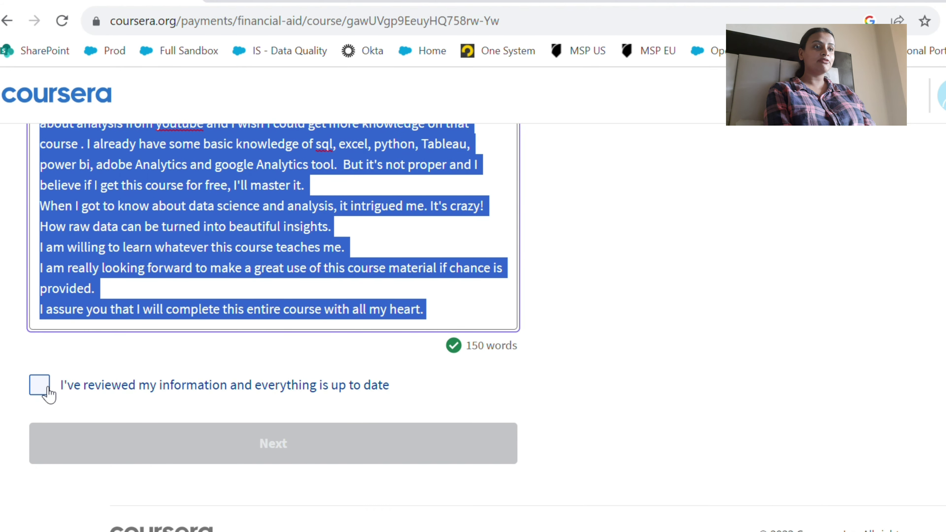
Step: Tick the confirmation that the application information is reviewed and up to date
left_click(39, 385)
scroll(120, 376, "up", 2)
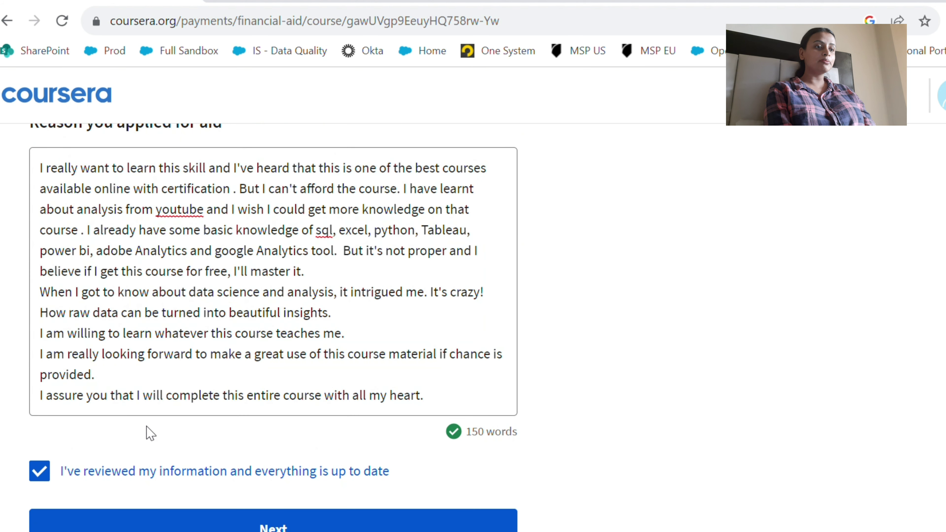
scroll(276, 466, "down", 2)
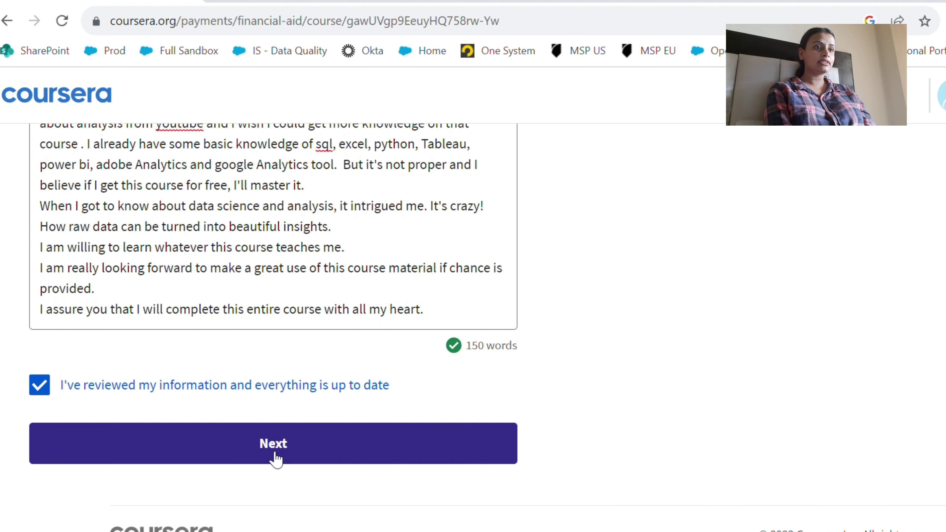
Step: On step 2, change the payable amount from 1195 to ₹0
left_click(275, 453)
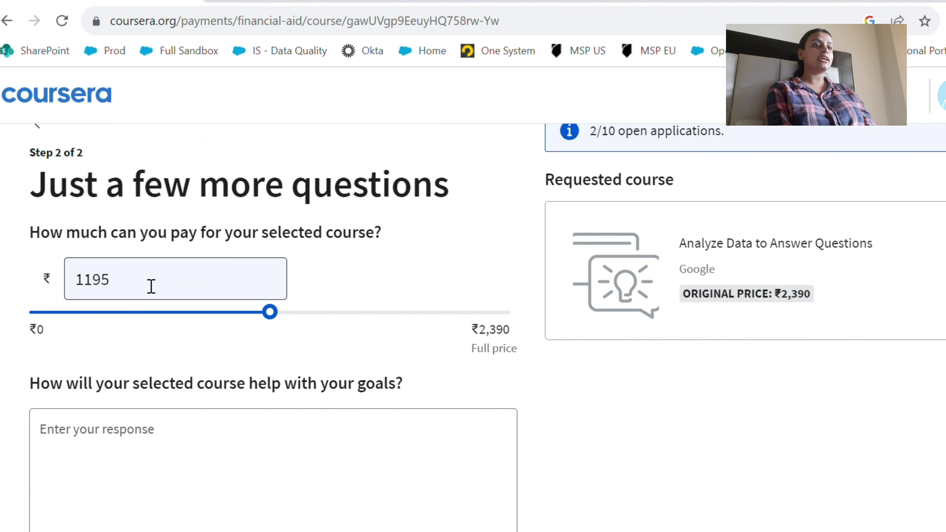
left_click(134, 290)
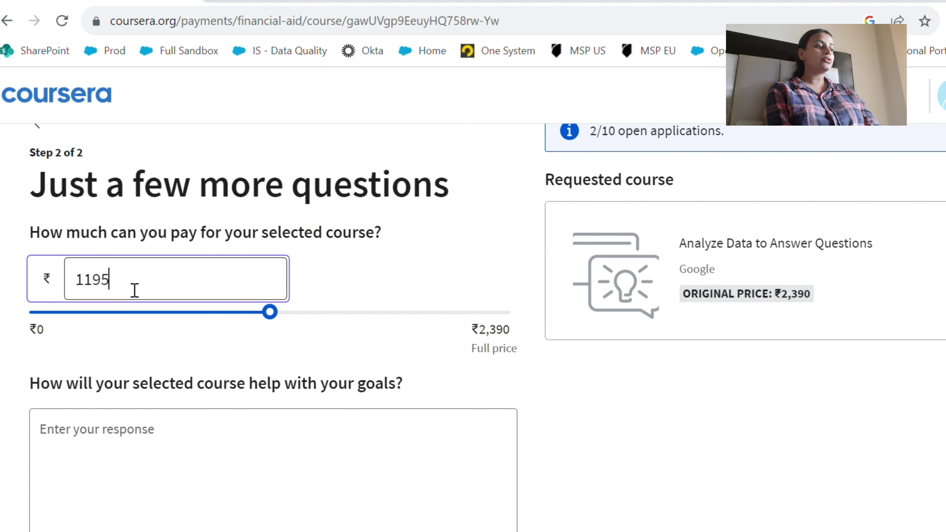
left_click_drag(133, 290, 74, 275)
type("0")
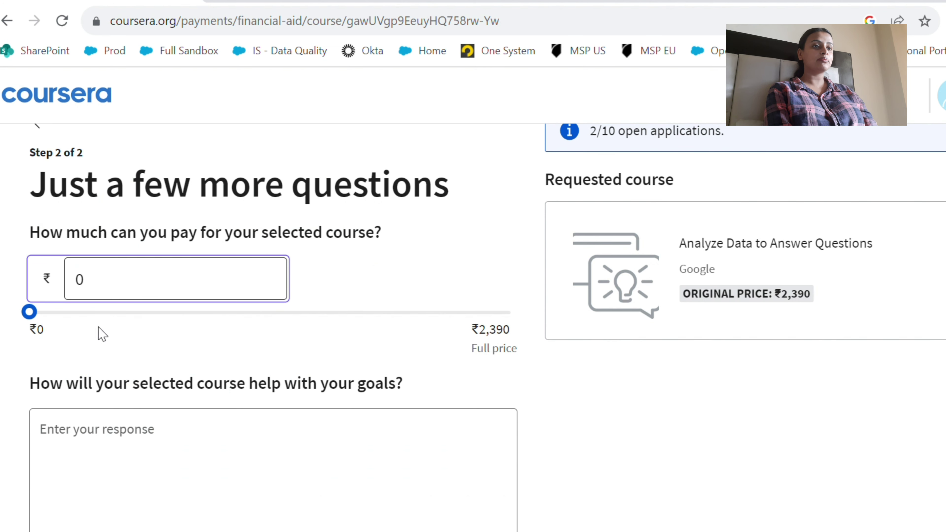
Step: Paste the aid text as the answer on how the course helps your goals
scroll(141, 347, "down", 2)
left_click(108, 349)
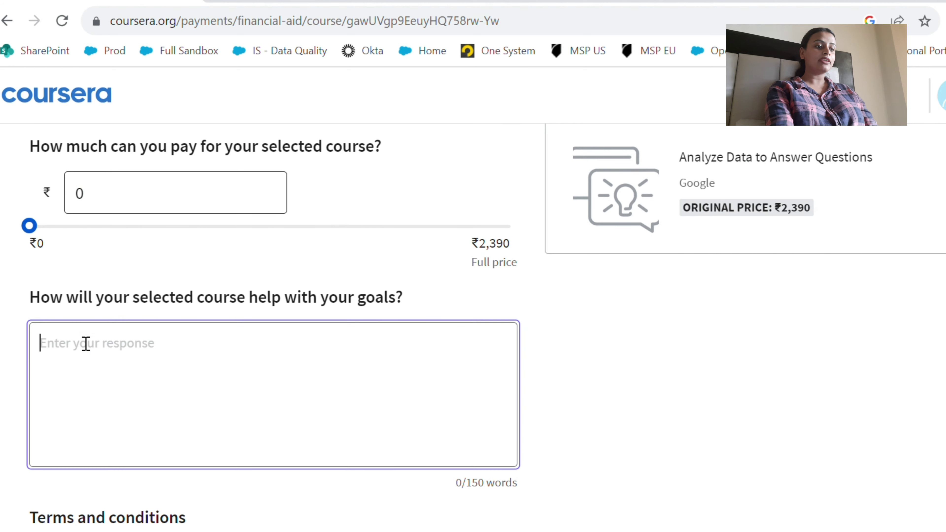
key("ctrl+v")
Step: Accept both terms: sharing accurate information and committing to finish the course
scroll(93, 347, "down", 5)
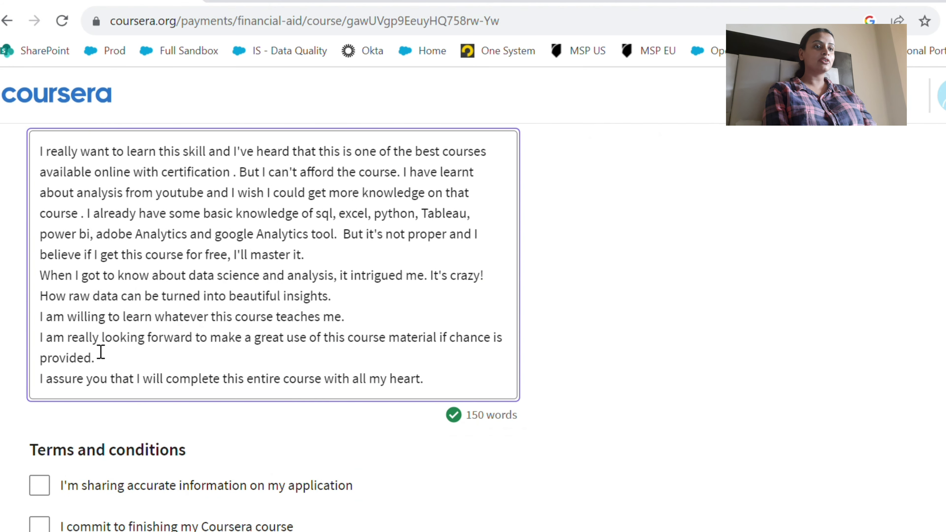
scroll(166, 385, "down", 5)
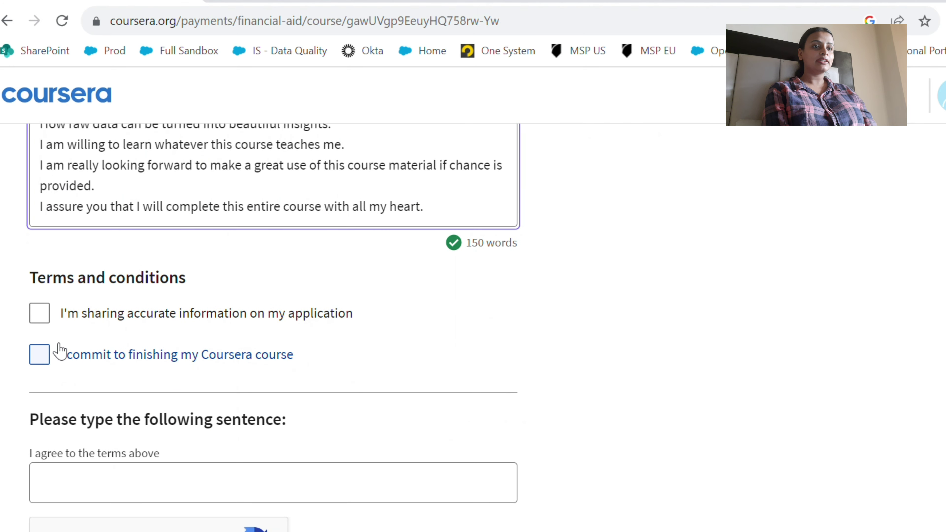
left_click(39, 313)
left_click(41, 360)
scroll(156, 384, "down", 2)
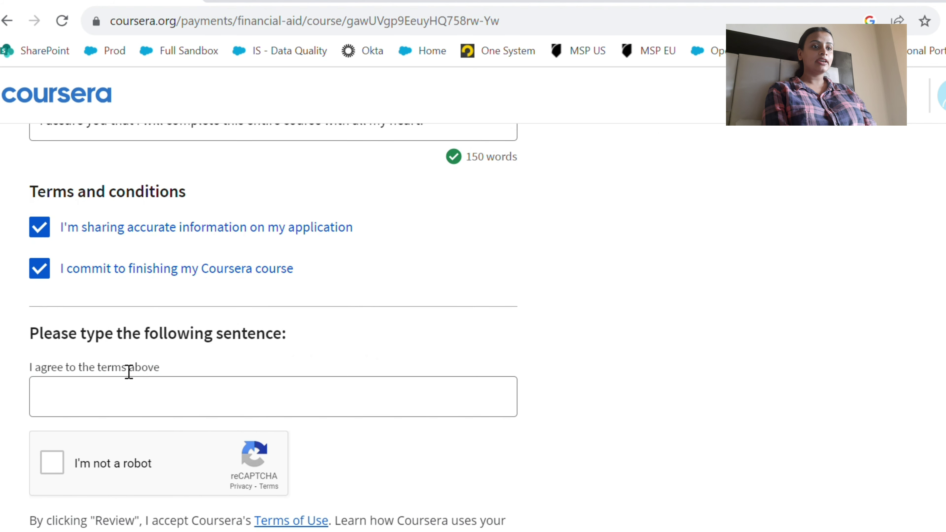
Step: Replace the agreement sentence with an exact copy of 'I agree to the terms above' and review
left_click(245, 460)
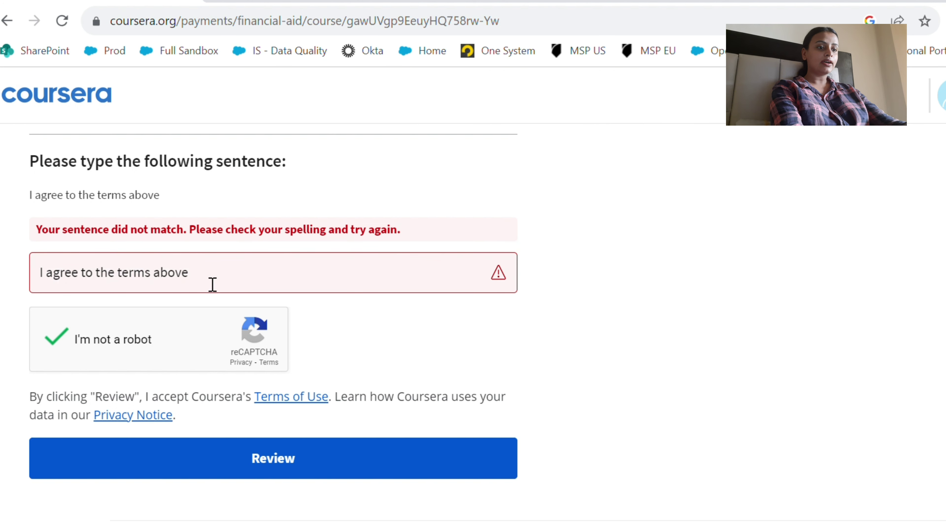
left_click_drag(161, 195, 39, 212)
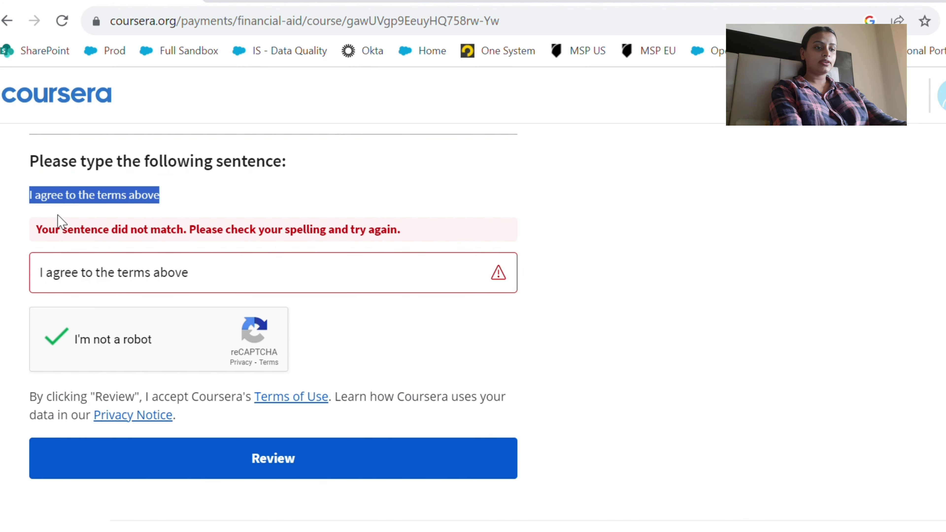
left_click_drag(232, 285, 2, 310)
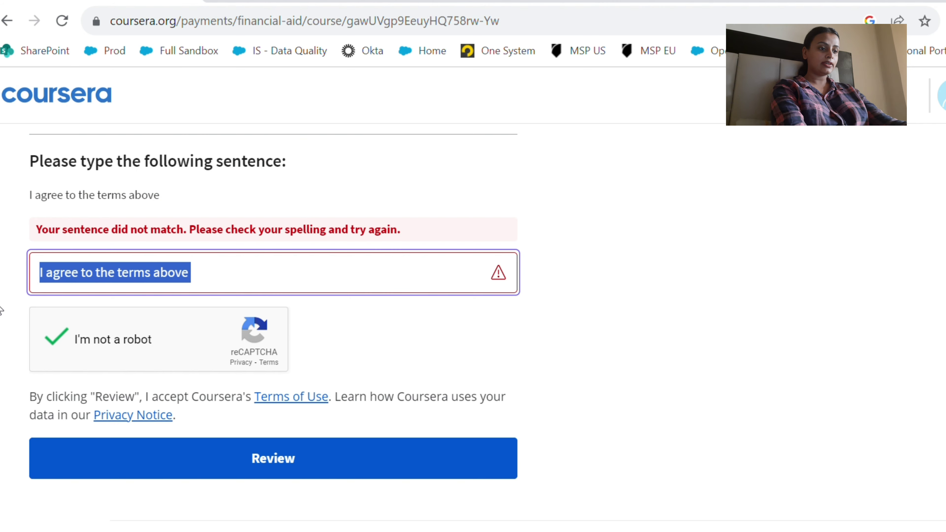
type("I agree to the terms above")
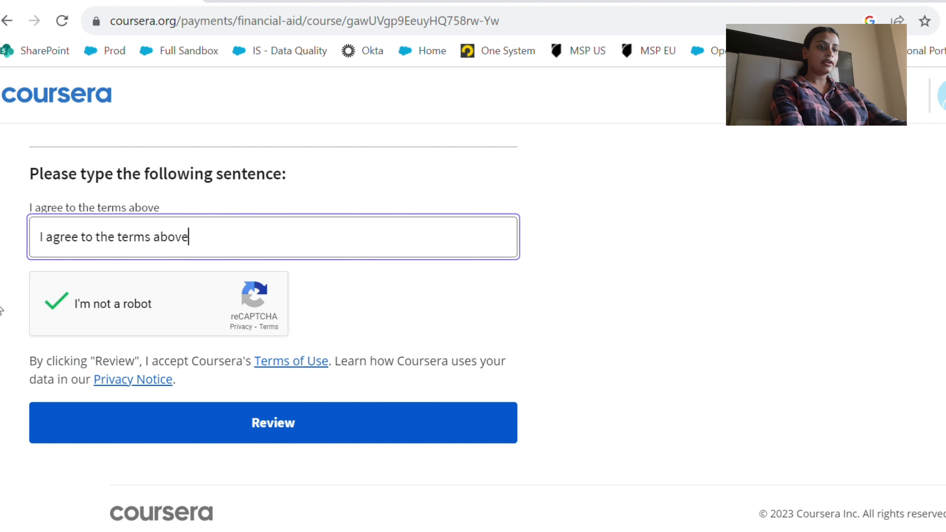
left_click(198, 424)
Step: Submit the aid application, check the success message, and choose to audit the course
left_click(242, 415)
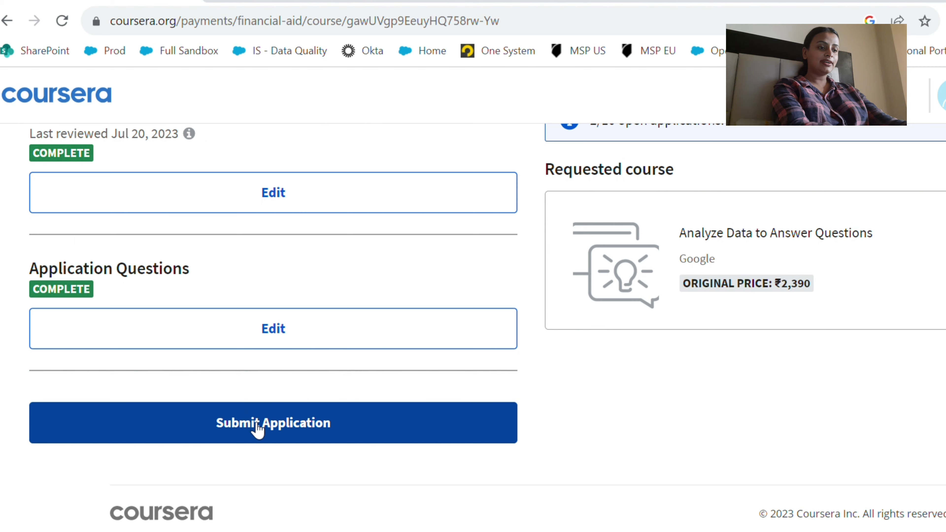
left_click(252, 425)
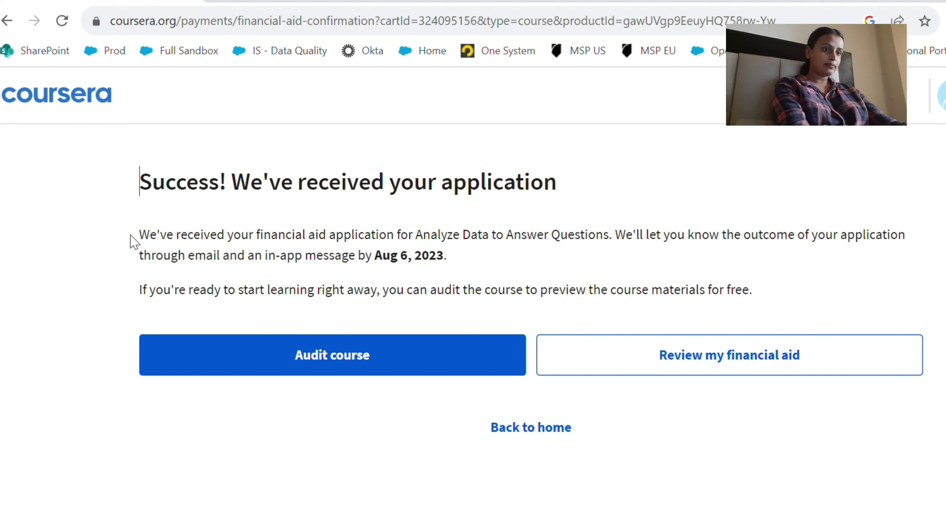
left_click_drag(136, 173, 759, 313)
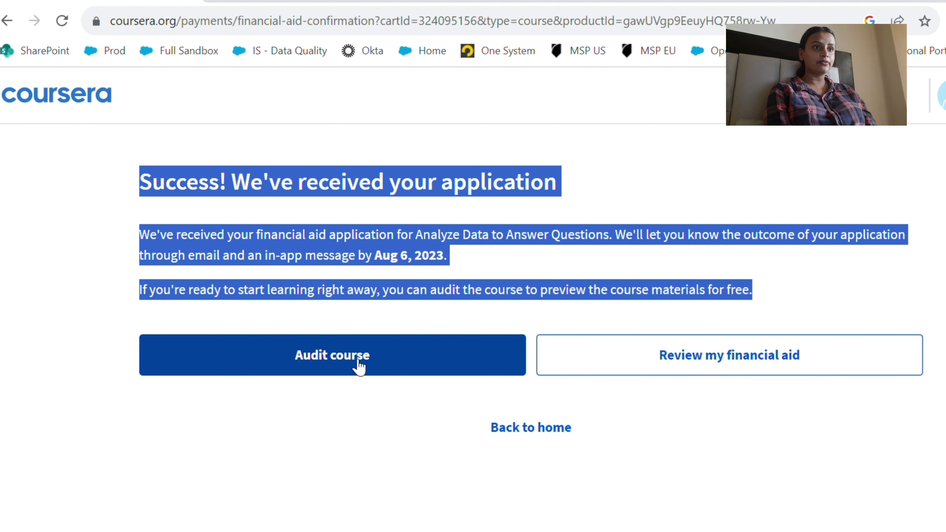
left_click(334, 368)
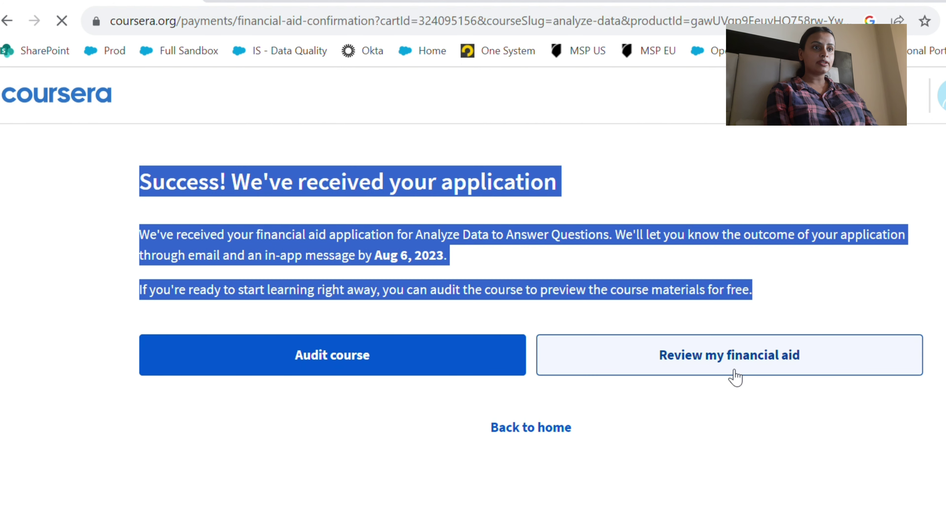
Step: In a new tab, search 'gmail' and open the Gmail inbox
left_click(227, 2)
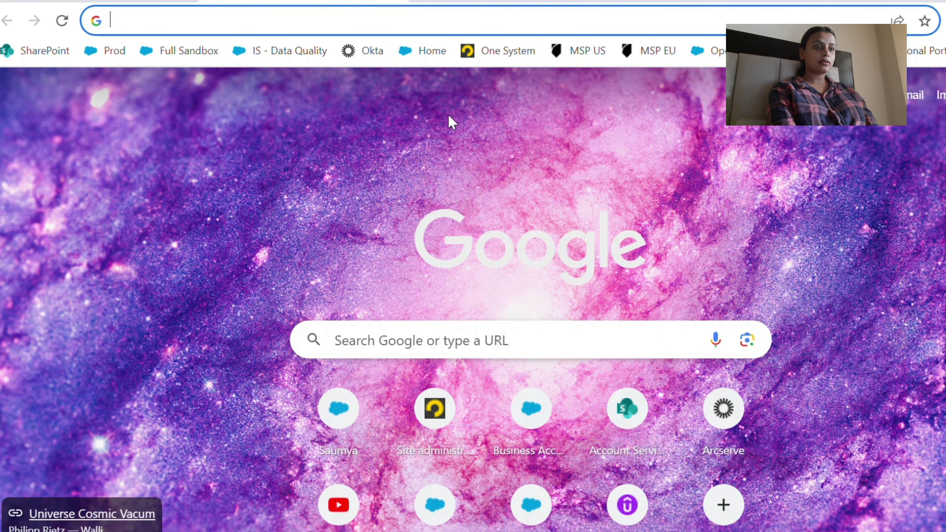
type("gmail")
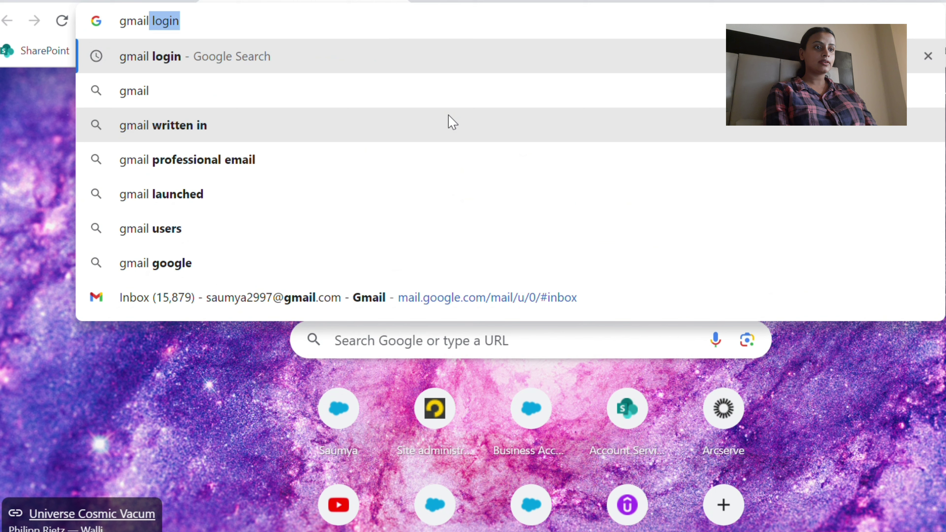
left_click(226, 70)
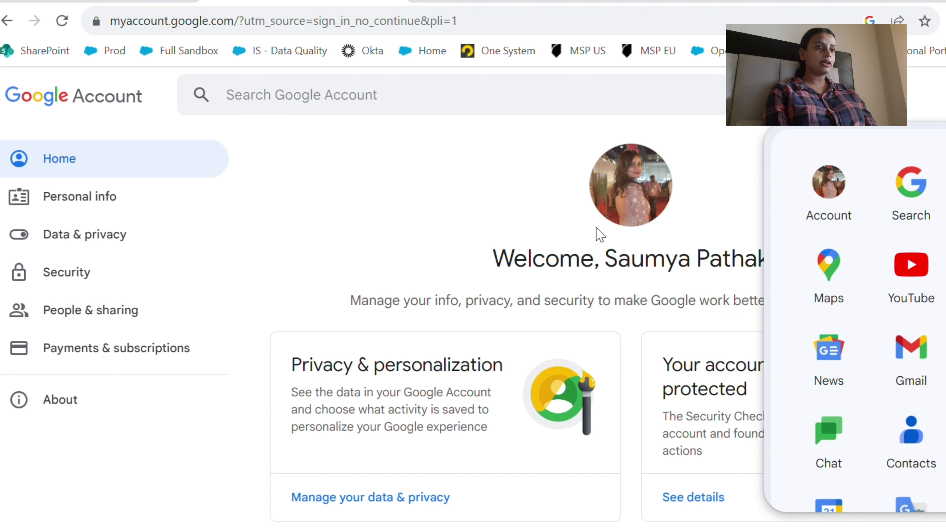
left_click(912, 352)
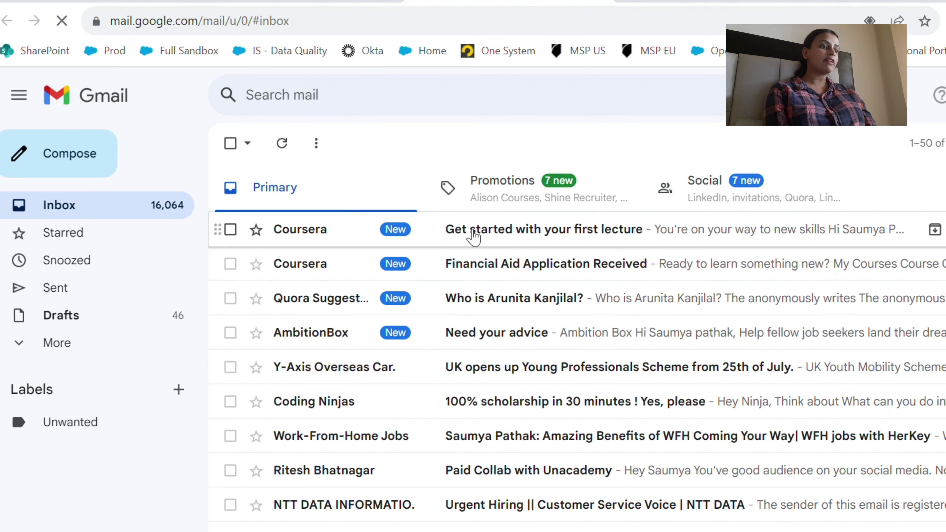
Step: Read Coursera's 'Financial Aid Application Received' email confirming a decision by Aug 06, 2023
left_click(477, 269)
scroll(467, 340, "down", 5)
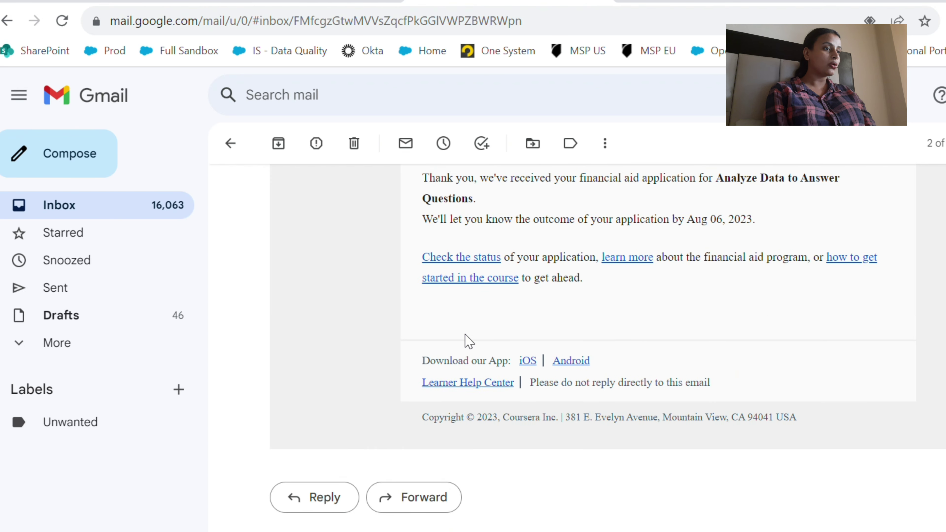
scroll(466, 340, "up", 3)
left_click_drag(433, 305, 743, 454)
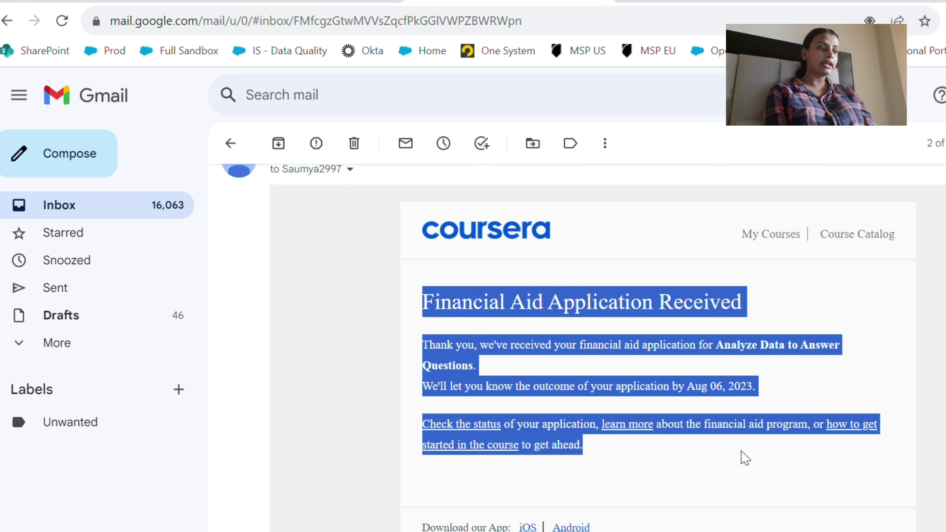
left_click(720, 497)
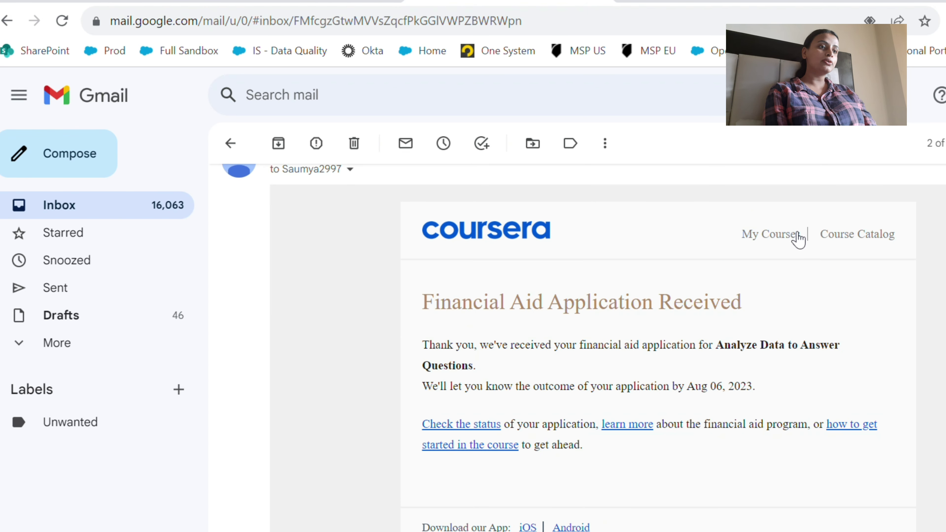
scroll(558, 274, "up", 3)
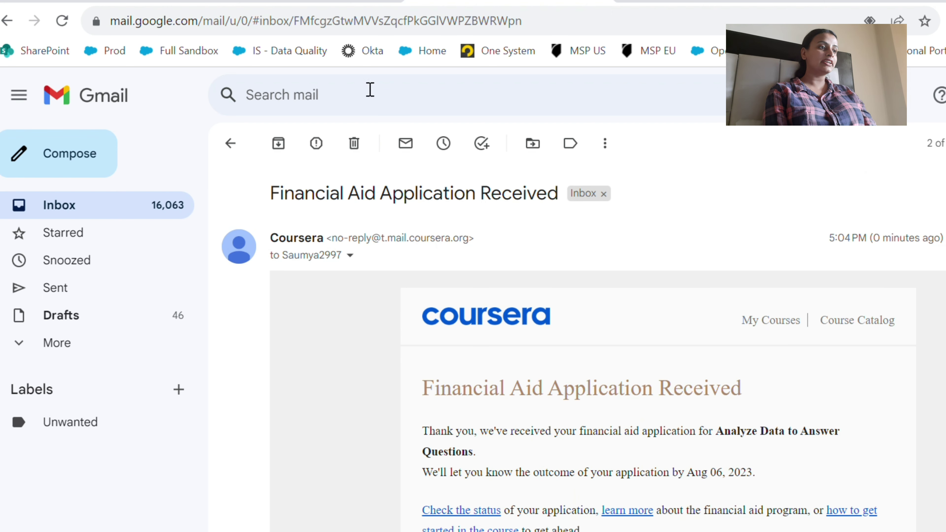
scroll(440, 272, "down", 5)
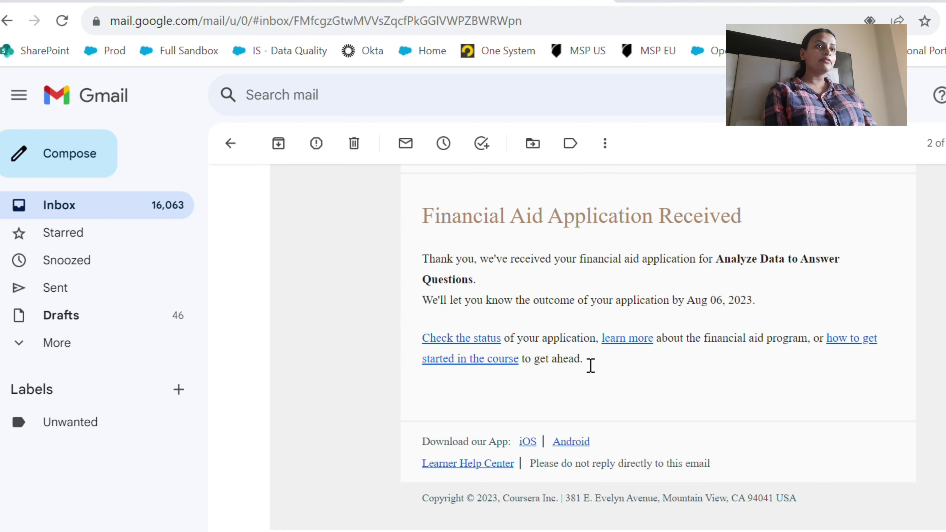
left_click_drag(755, 301, 693, 304)
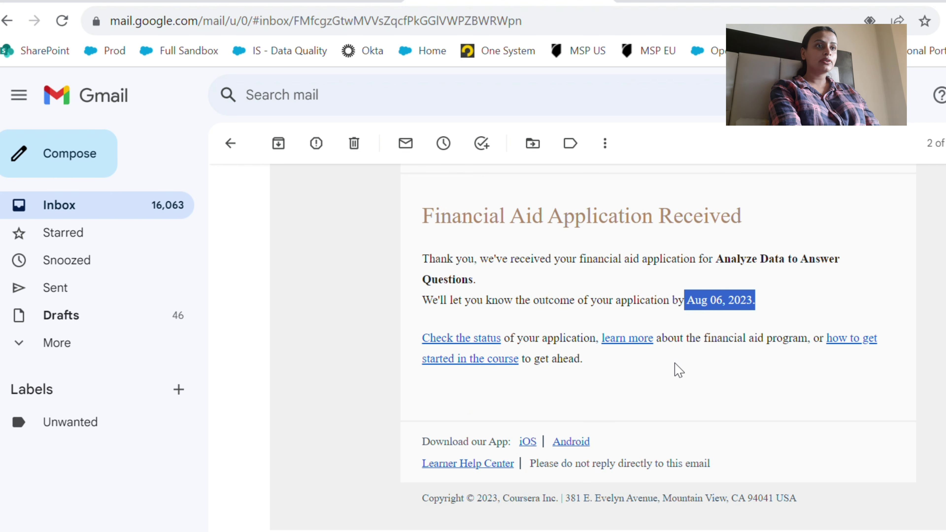
scroll(678, 370, "up", 5)
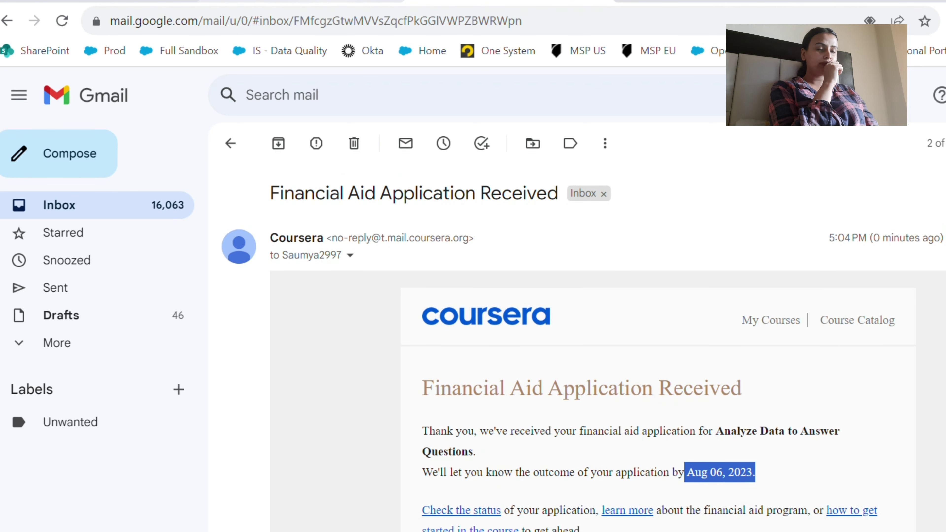
key("ctrl+Tab")
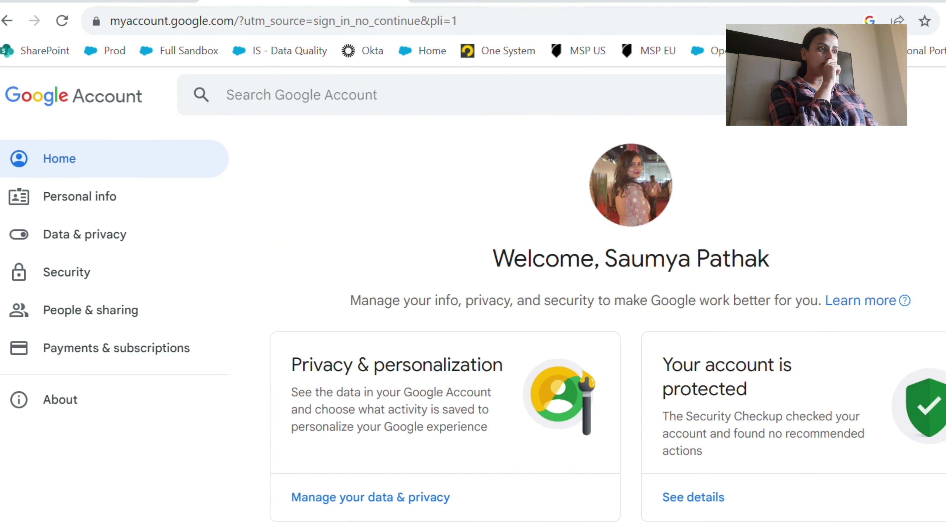
Step: Return to the Coursera tab and start the Week 1 'Introduction to getting organized' lecture
key("ctrl+Tab")
scroll(501, 324, "down", 2)
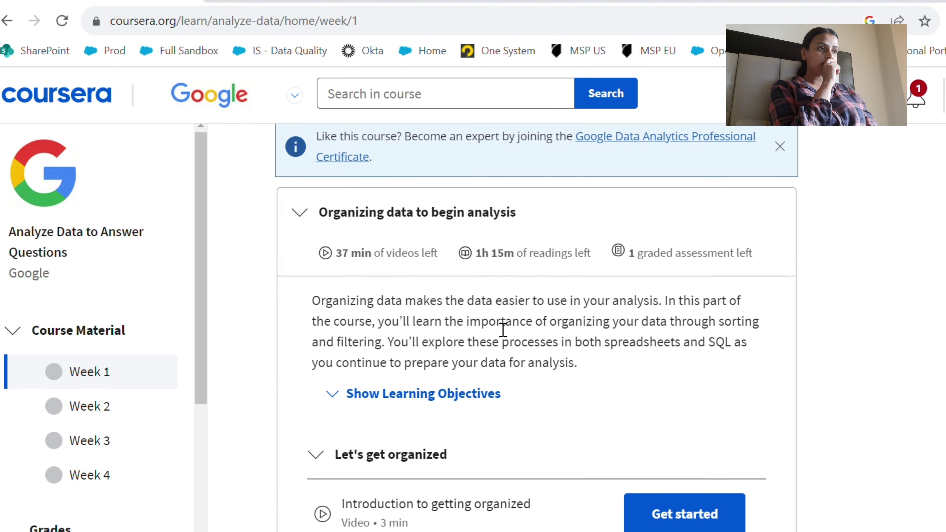
scroll(499, 317, "up", 2)
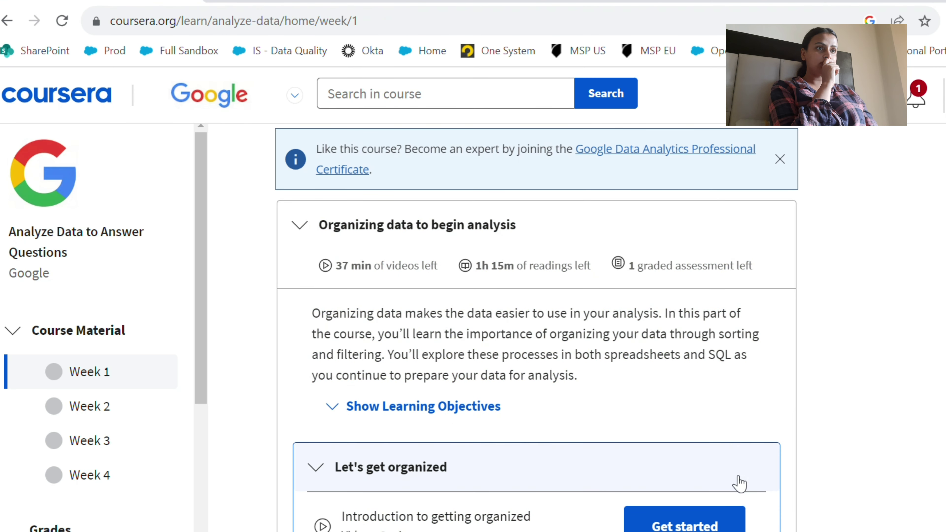
left_click(656, 523)
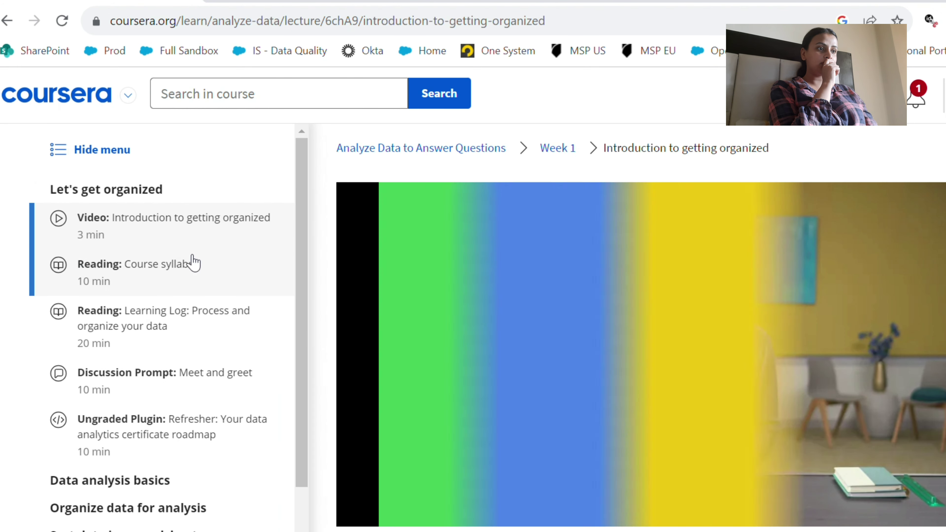
Step: Pause the Introduction to getting organized lecture at 0:05 of 3:11
scroll(207, 433, "down", 2)
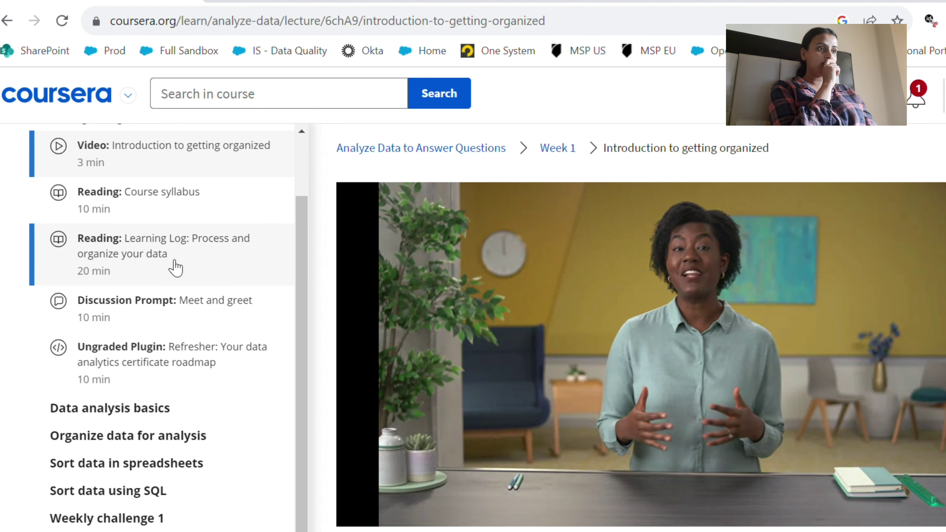
left_click(736, 334)
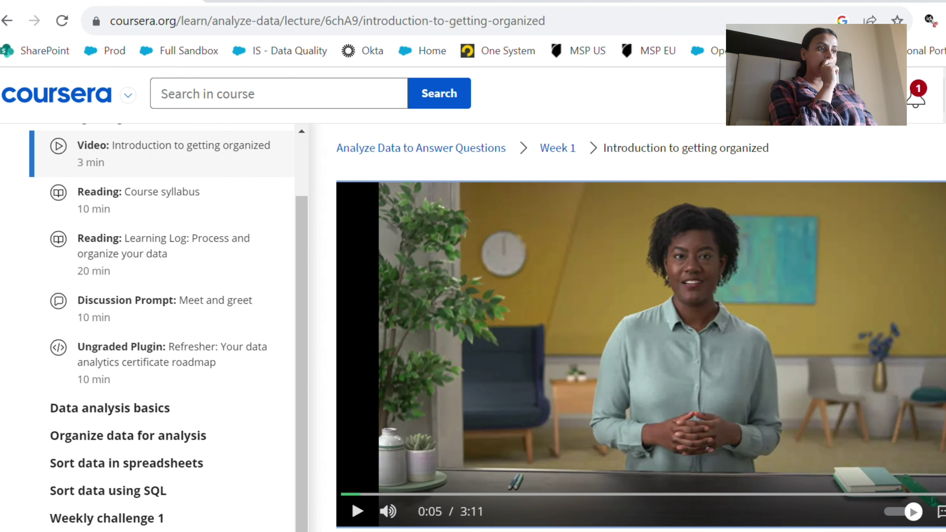